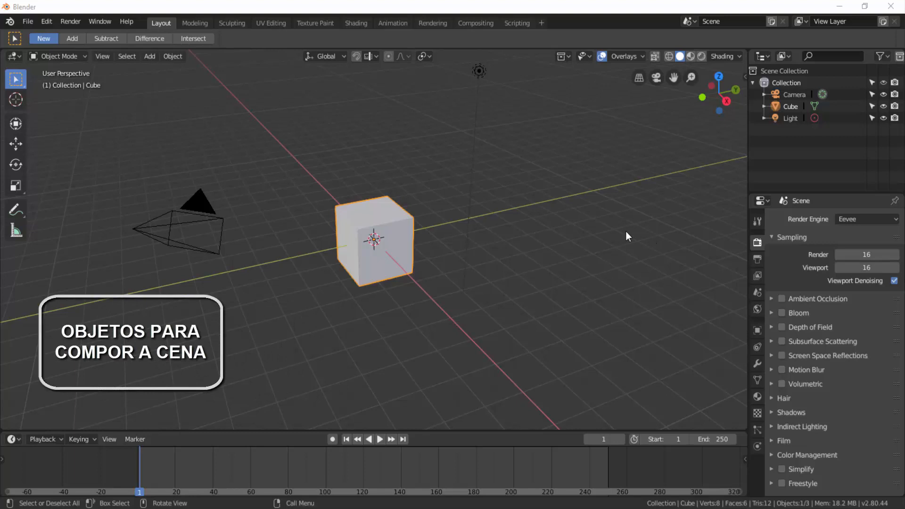
- Delete the default cube and add a UV sphere at the origin in its place
key("x")
left_click(386, 220)
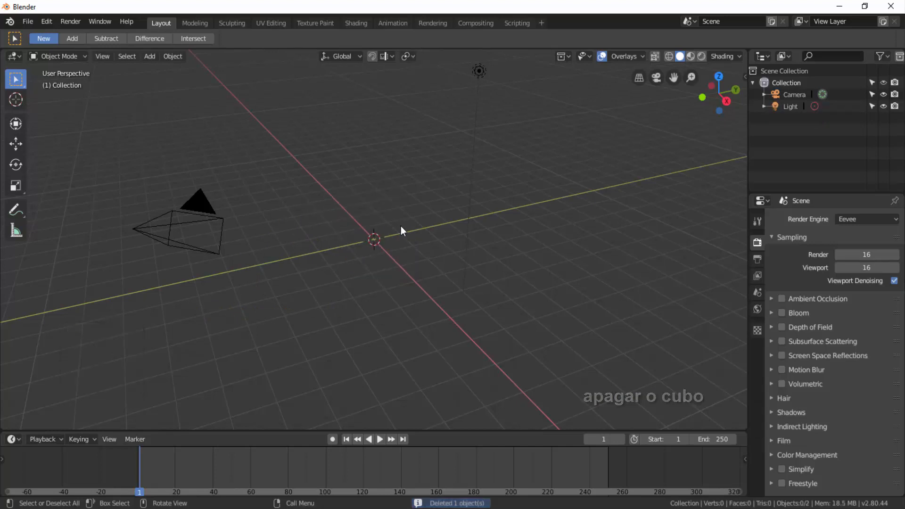
key("shift+a")
mouse_move(403, 227)
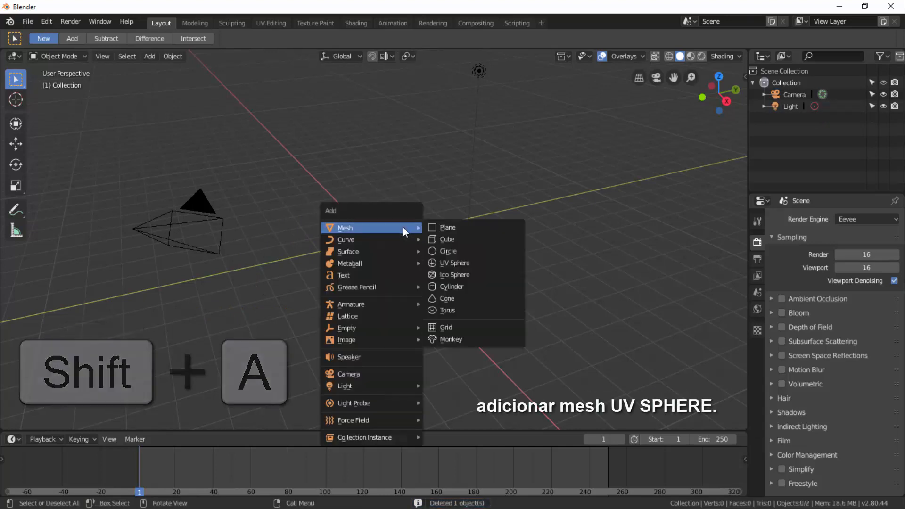
left_click(472, 263)
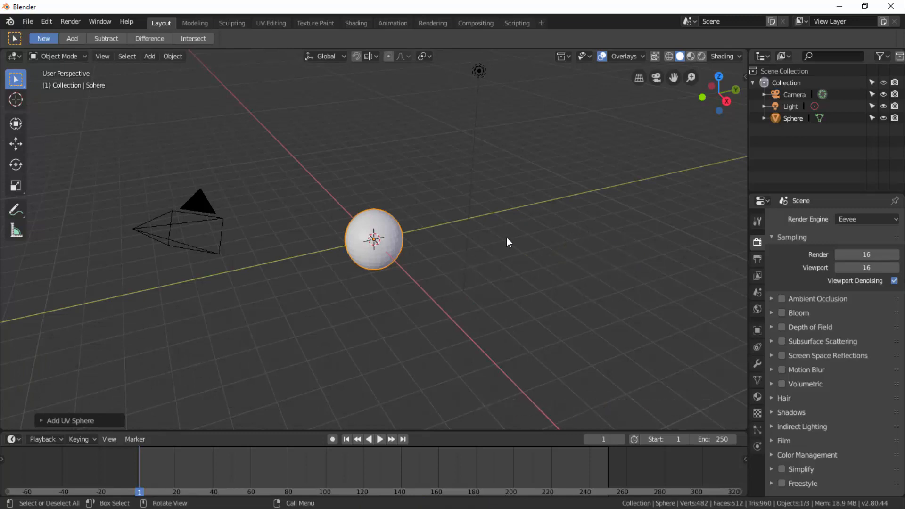
- Move the sphere straight up along the Z axis so it floats well above the grid floor
right_click(279, 179)
left_click(277, 179)
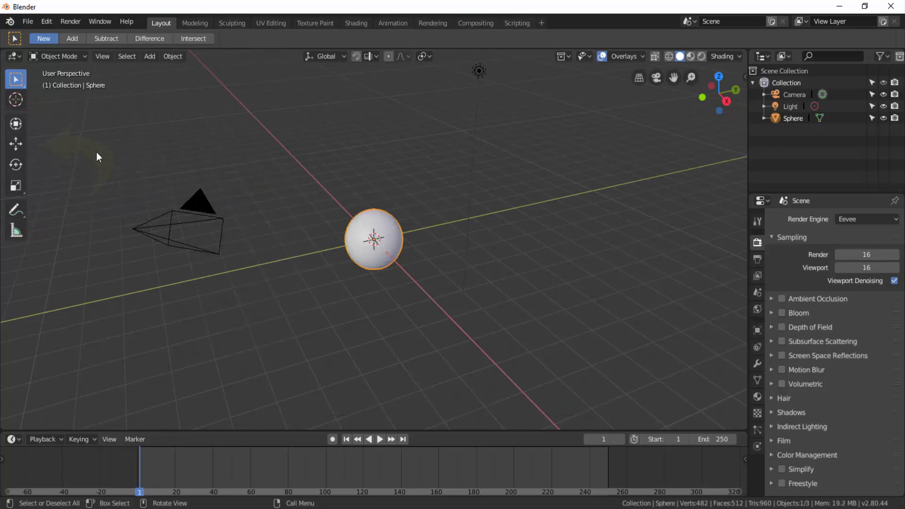
left_click(21, 147)
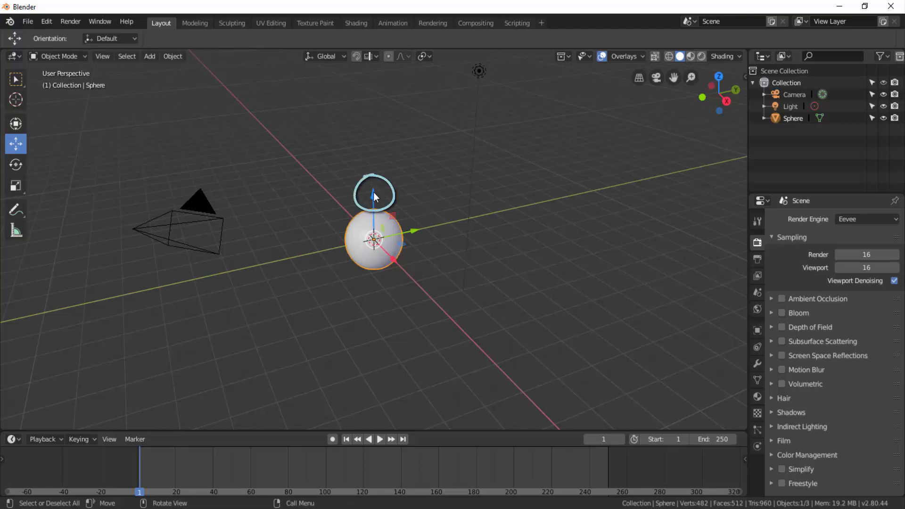
left_click_drag(374, 198, 387, 96)
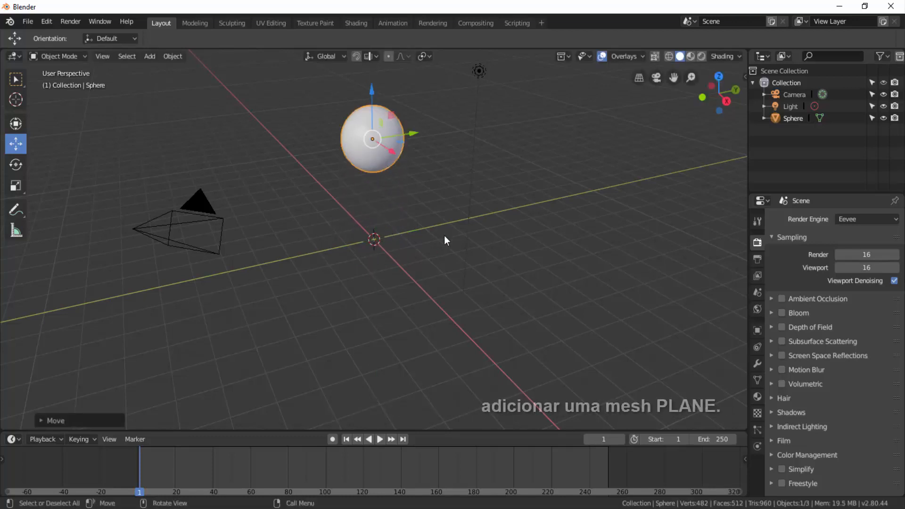
- Add a plane at the origin beneath the sphere and scale it up uniformly to more than 4.5 times its size
key("shift+a")
mouse_move(446, 233)
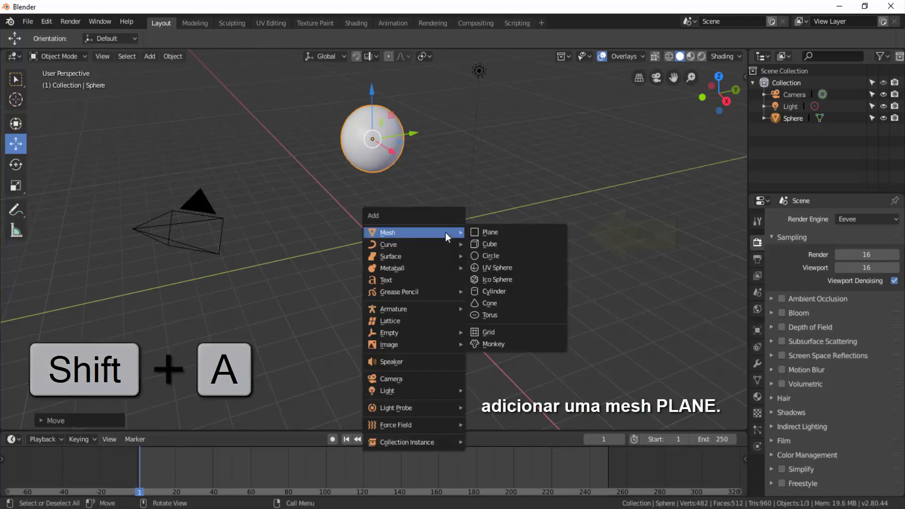
left_click(491, 231)
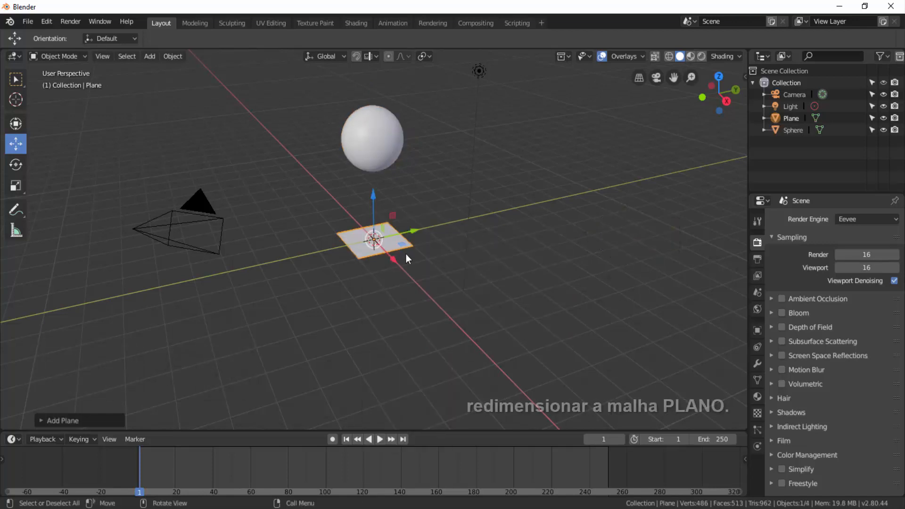
key("s")
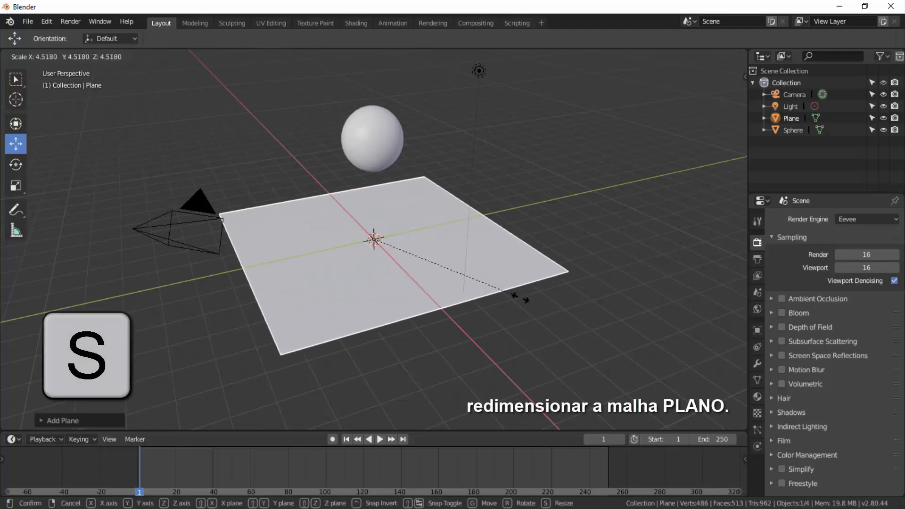
left_click(526, 301)
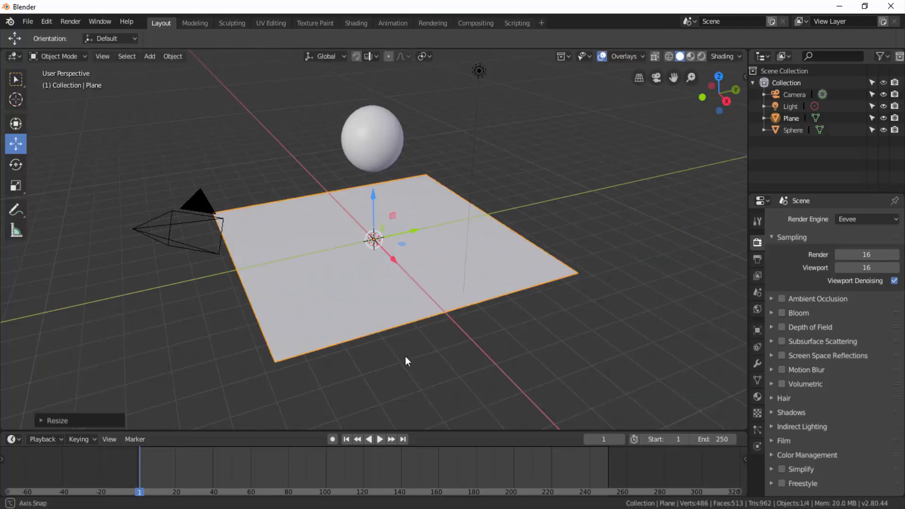
mouse_move(408, 357)
middle_mouse_down()
mouse_move(429, 348)
mouse_move(414, 357)
middle_mouse_up()
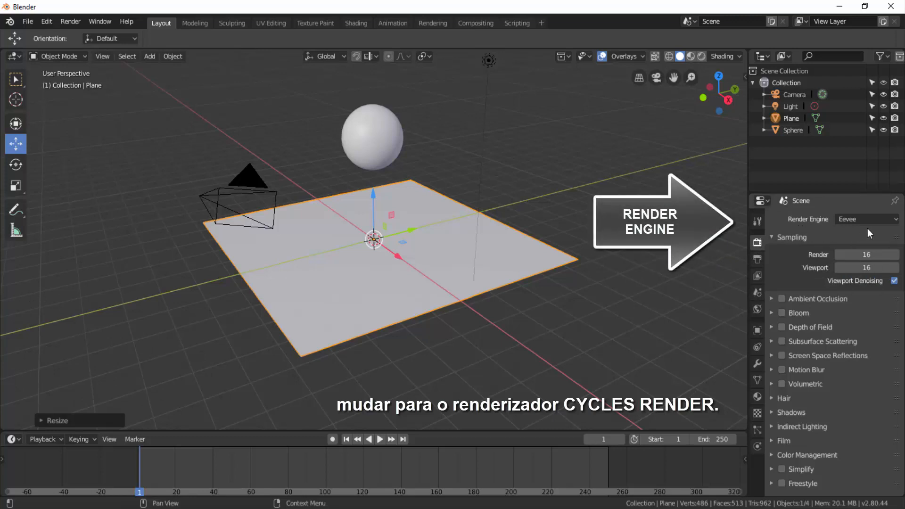
- Switch the render engine to Cycles and set both the render and viewport samples to 22
left_click(897, 219)
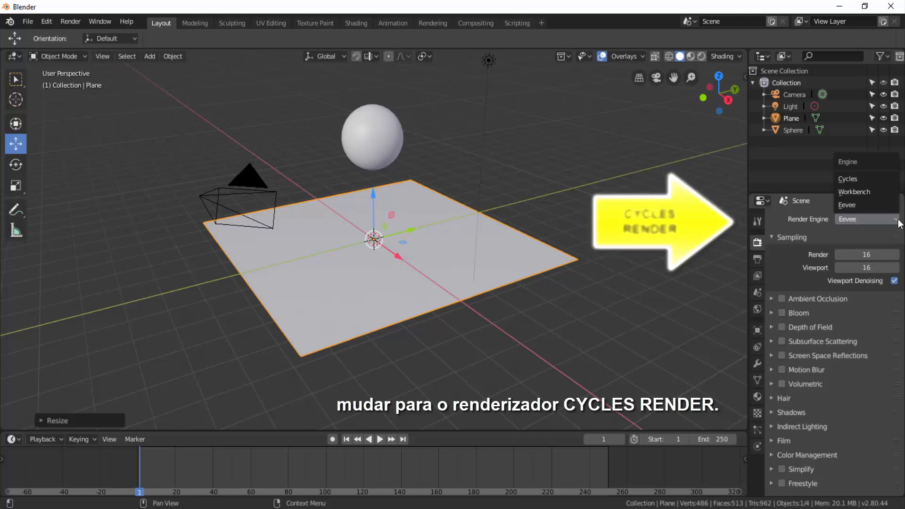
left_click(861, 179)
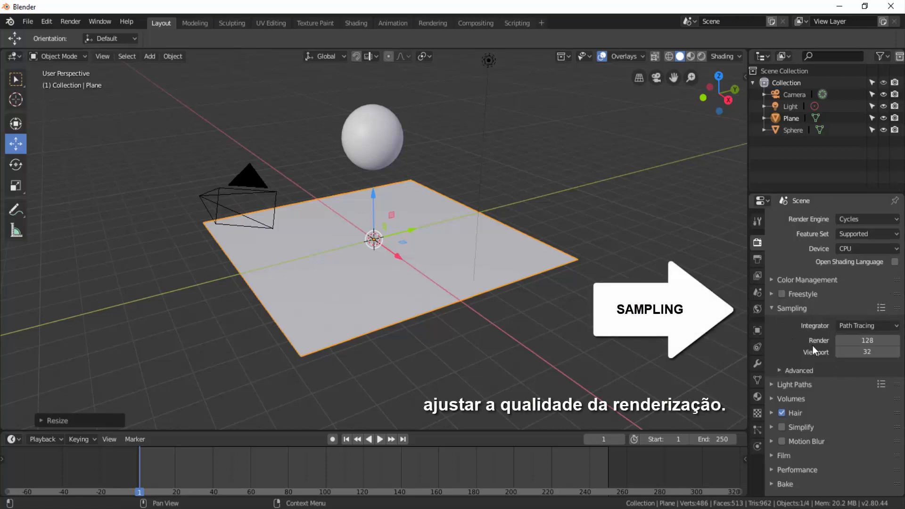
left_click(857, 342)
type("22")
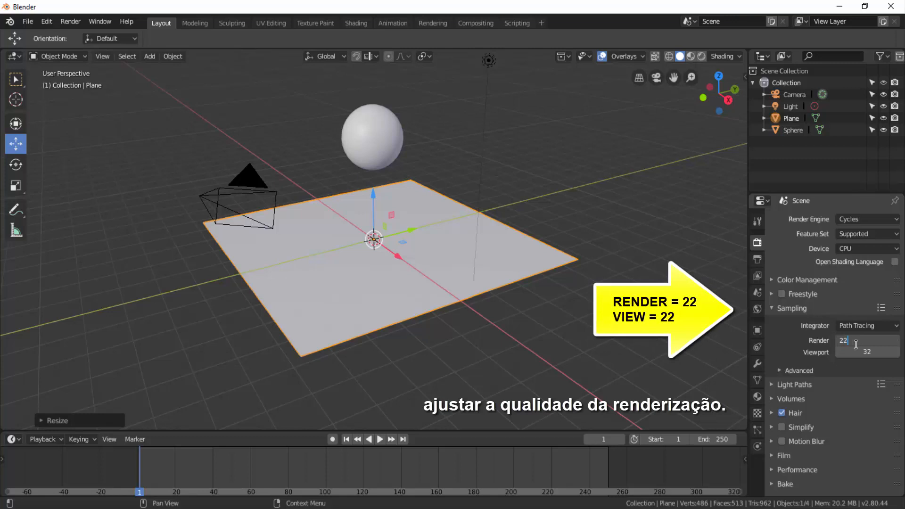
key("Return")
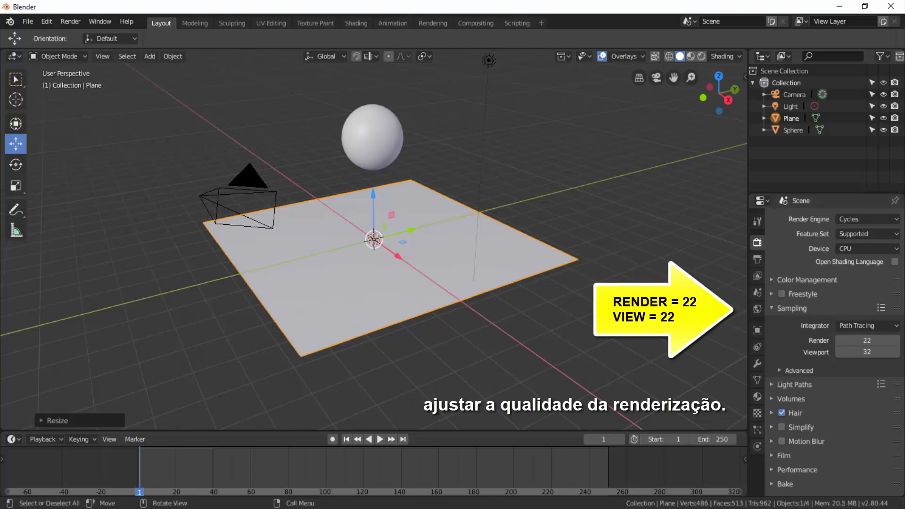
left_click(865, 351)
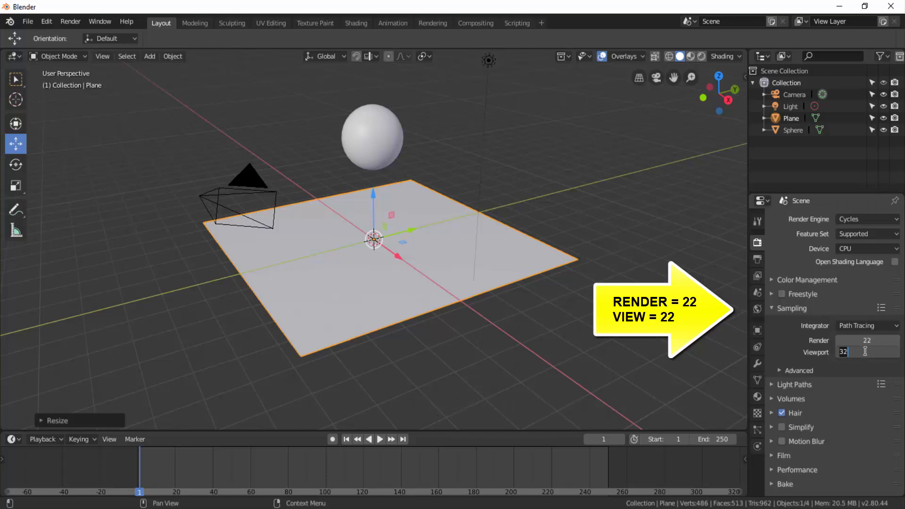
type("22")
key("Return")
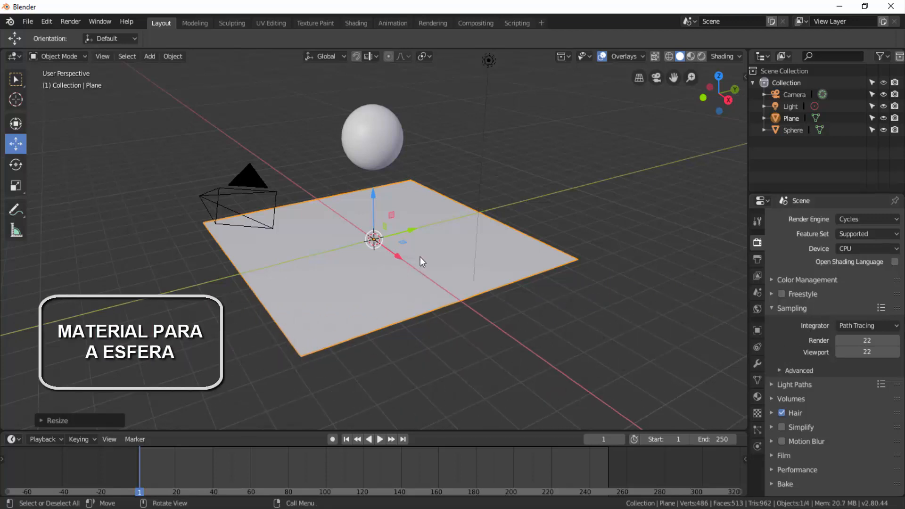
- Give the sphere a new material with Metallic at 1.0 and display the viewport in rendered shading
left_click(387, 141)
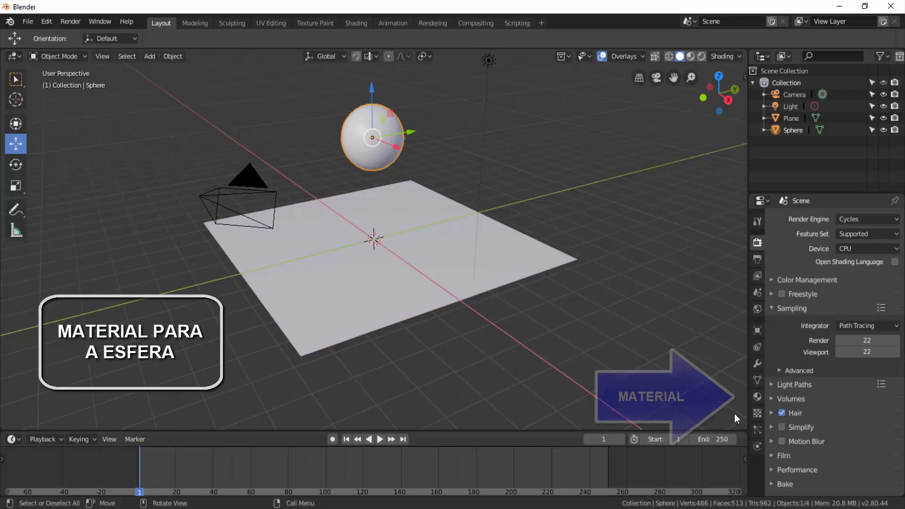
left_click(757, 397)
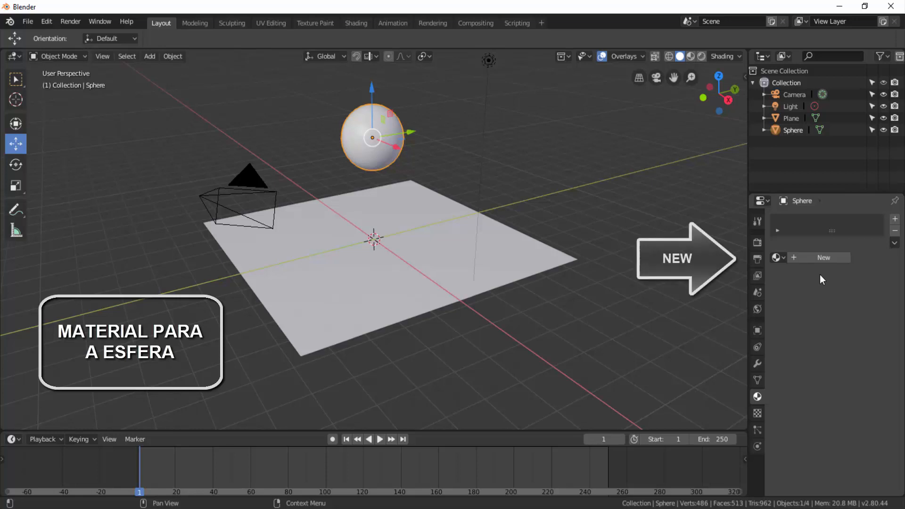
left_click(828, 257)
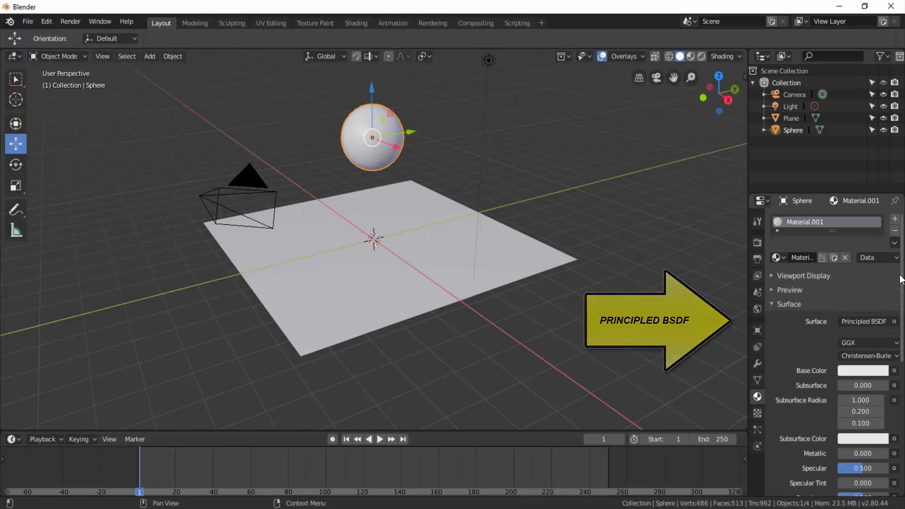
left_click_drag(904, 270, 904, 359)
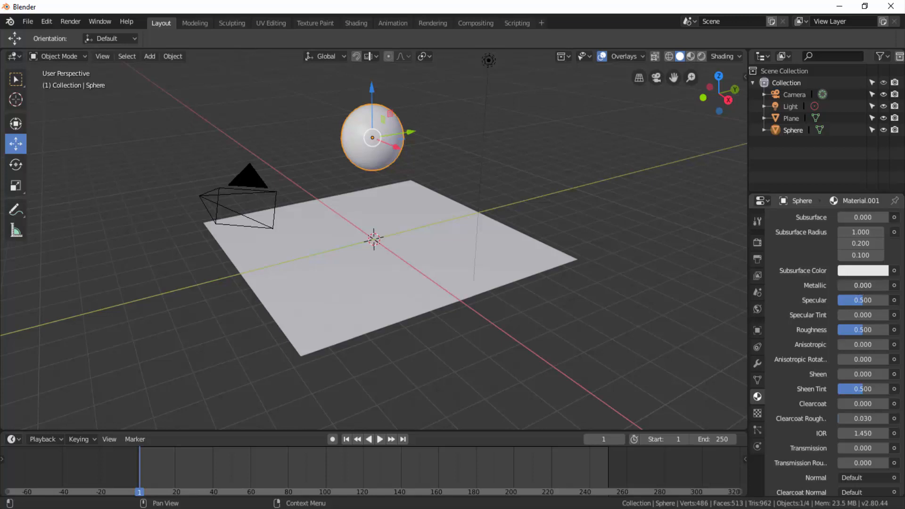
left_click_drag(859, 285, 896, 286)
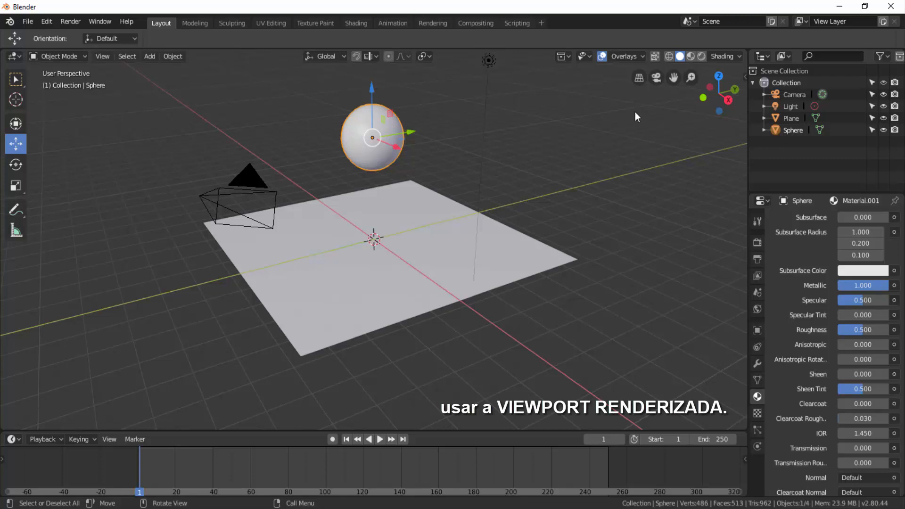
left_click(692, 58)
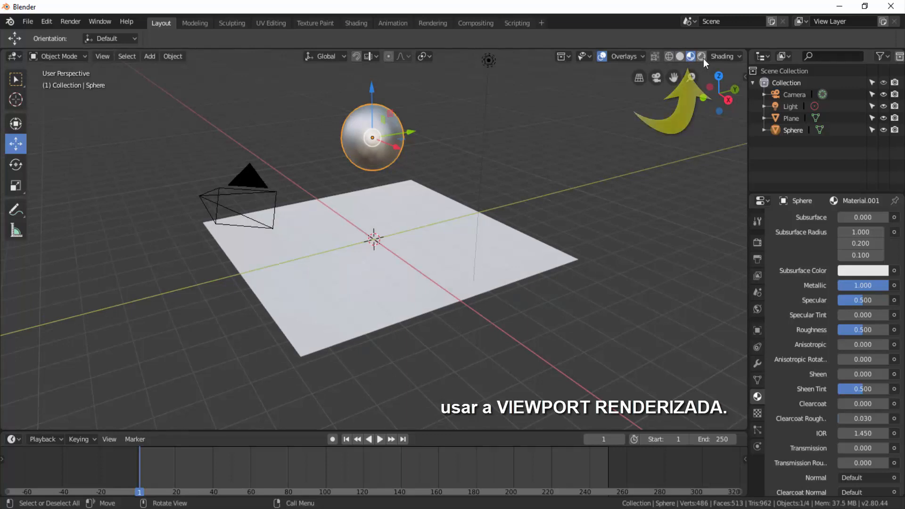
left_click(702, 57)
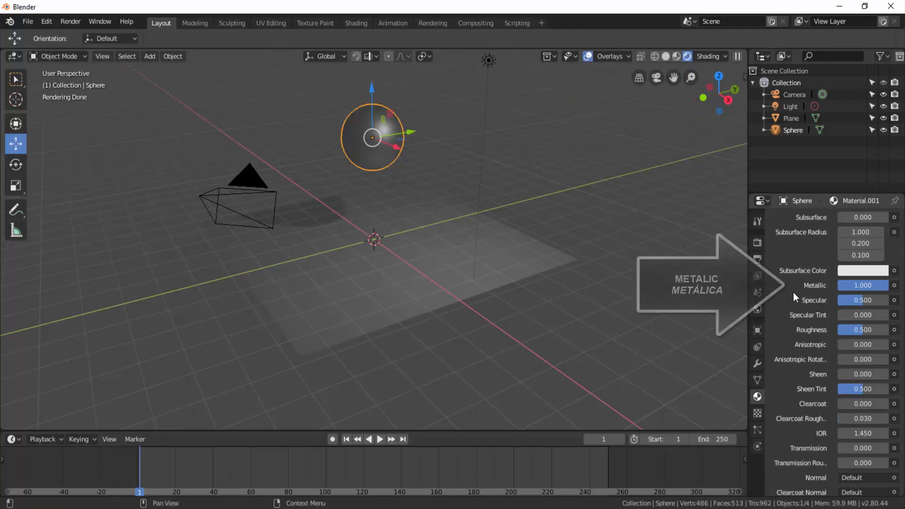
- Try the sphere material's Metallic at 0.0, return it to 1.0, and set its Roughness to 0.0
left_click_drag(880, 286, 836, 287)
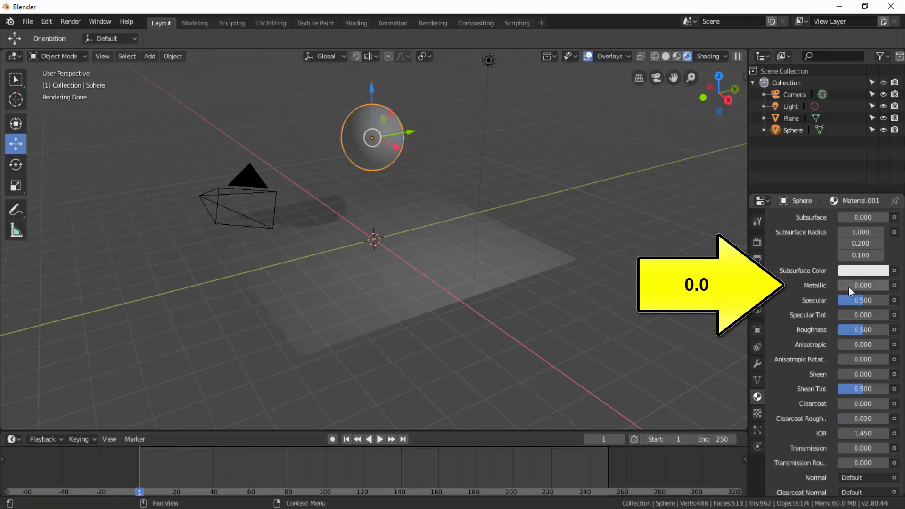
left_click_drag(849, 287, 891, 286)
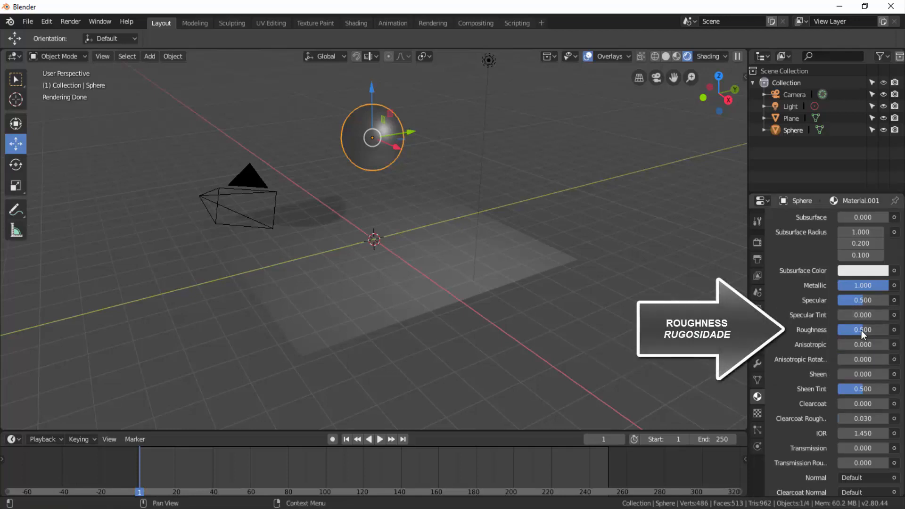
left_click_drag(861, 330, 839, 330)
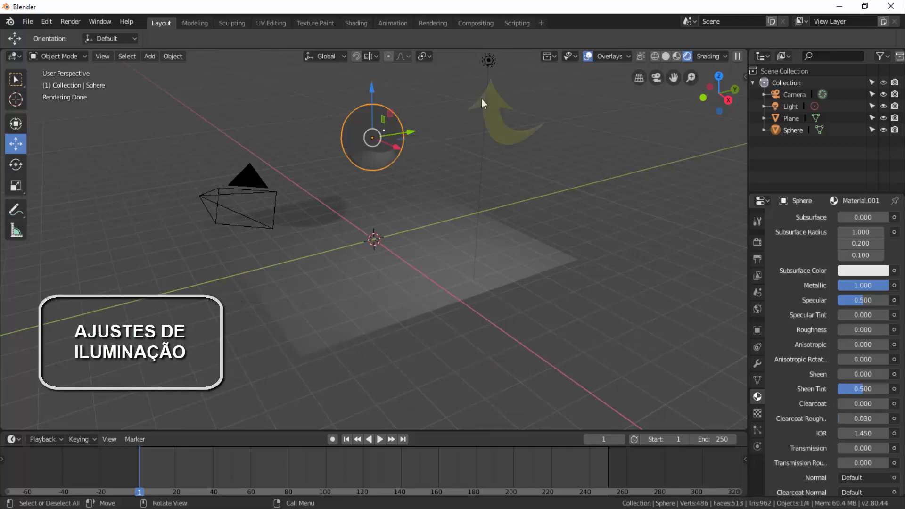
- Change the scene's light to a Sun light
left_click(489, 60)
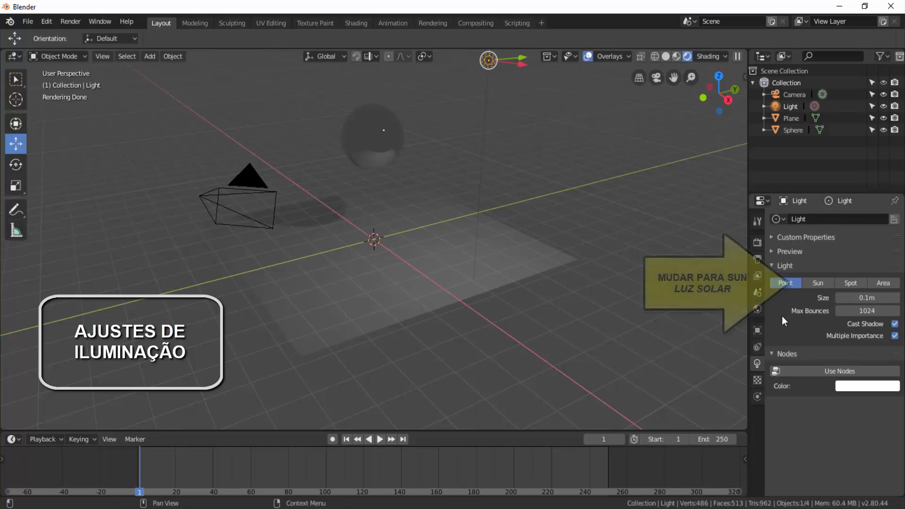
left_click(821, 285)
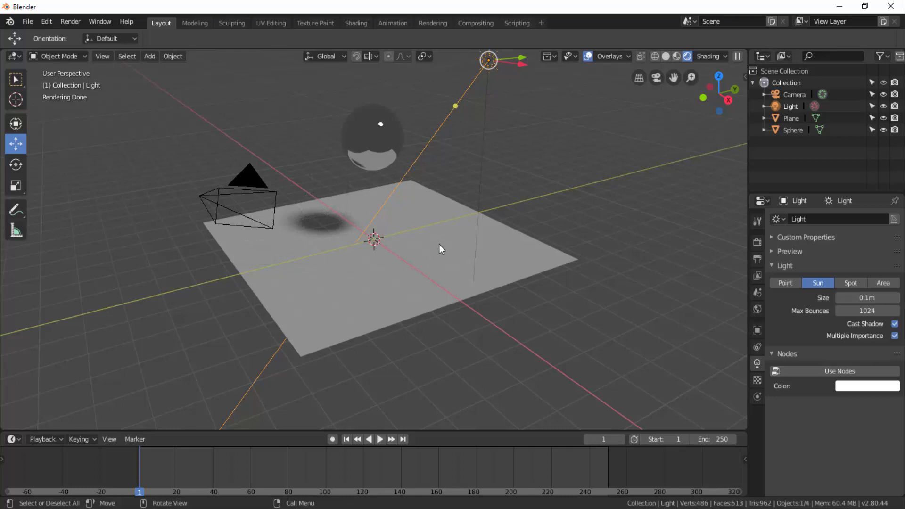
- Unwrap the plane's mesh in Edit Mode for UV mapping and return to Object Mode
left_click(519, 248)
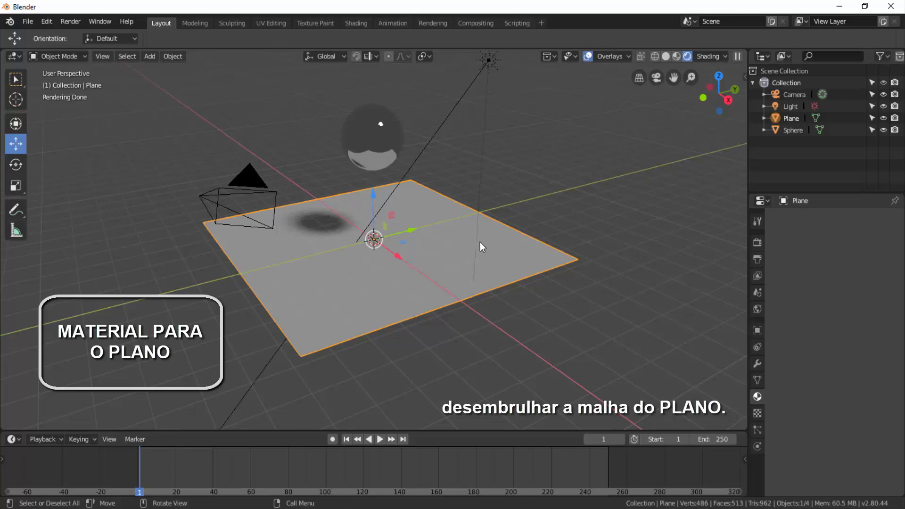
left_click(79, 56)
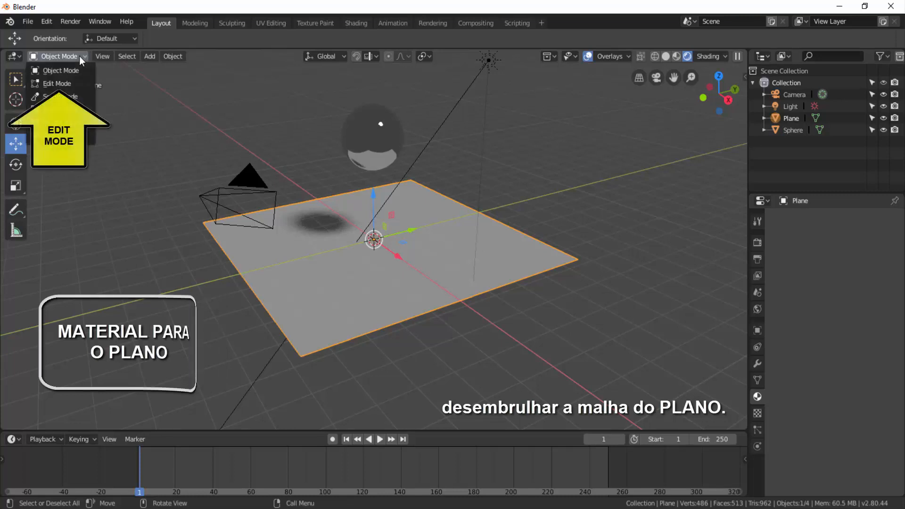
left_click(73, 83)
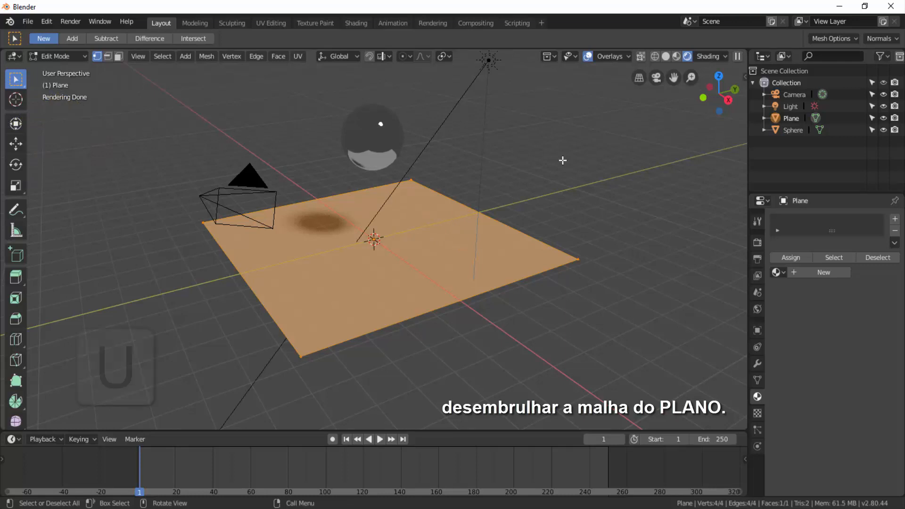
key("u")
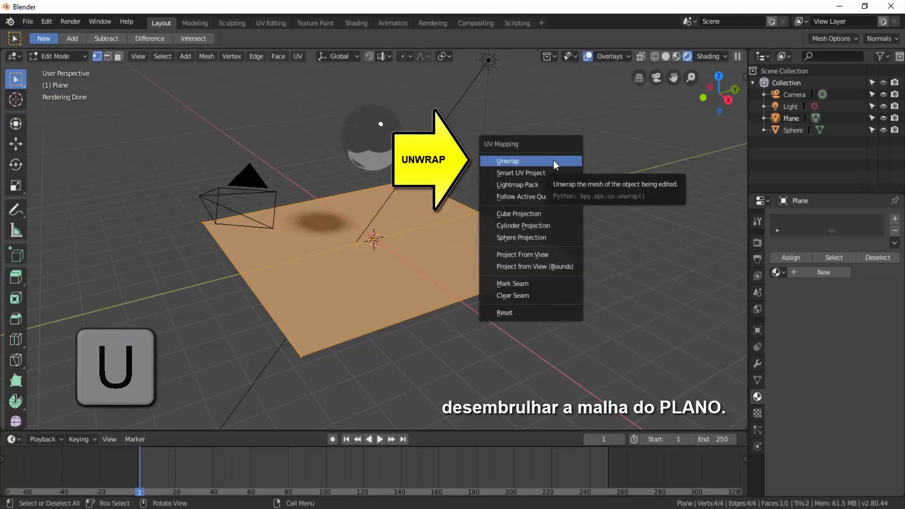
left_click(528, 163)
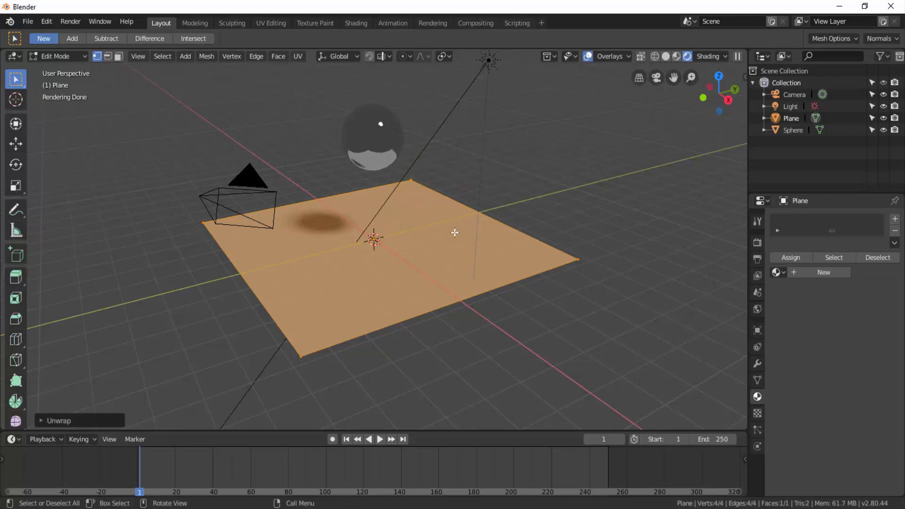
left_click(80, 57)
left_click(60, 70)
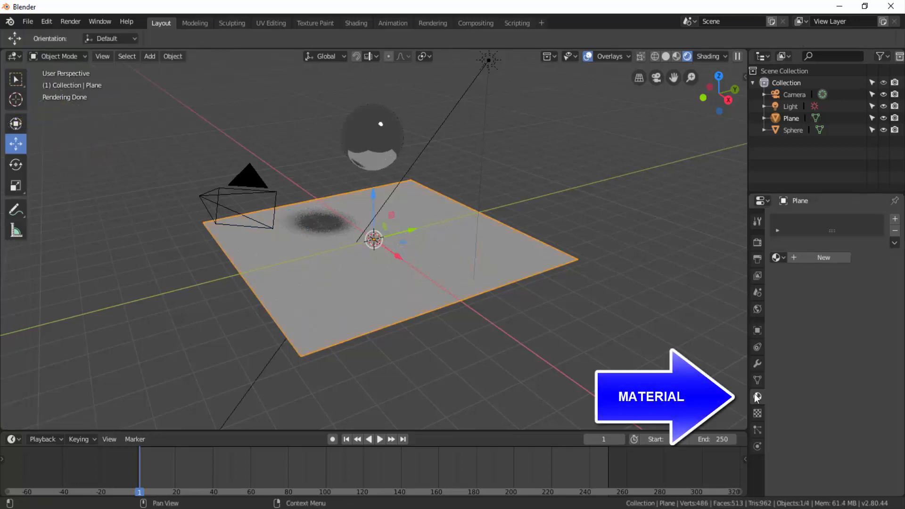
- Give the plane a new material and try red, green and blue as its Base Color
left_click(822, 258)
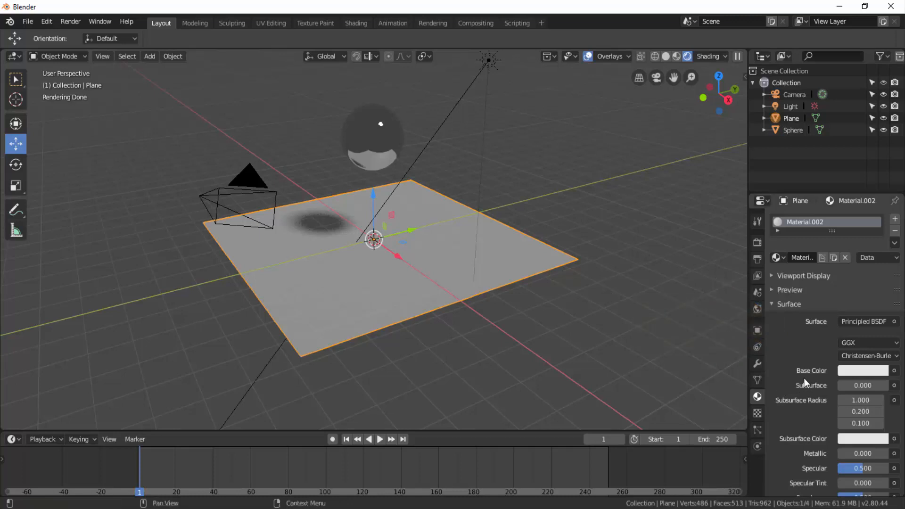
left_click(861, 373)
left_click(827, 278)
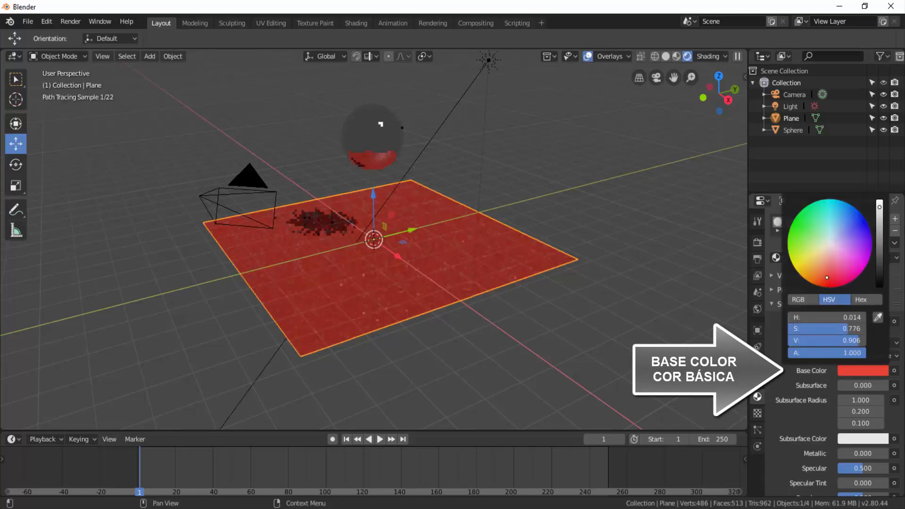
left_click(805, 231)
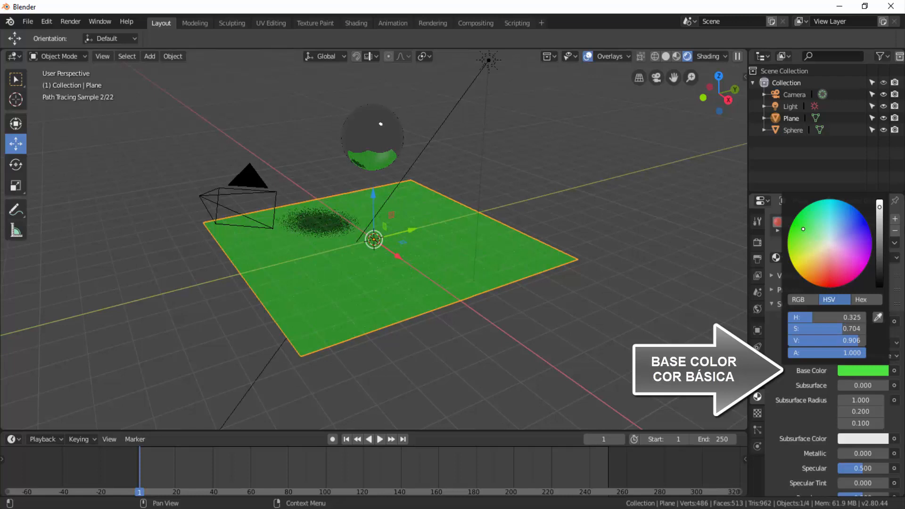
left_click(854, 226)
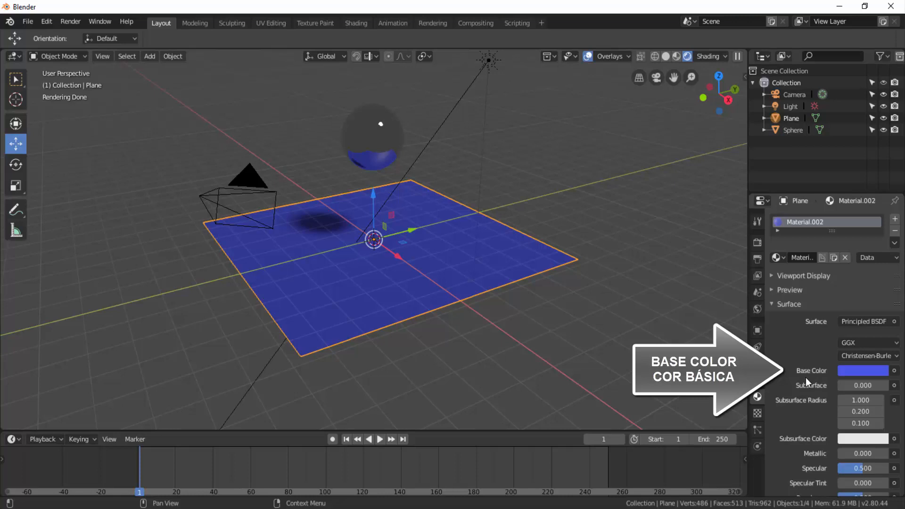
- Assign a Brick Texture to the Base Color of the plane's material
left_click(895, 371)
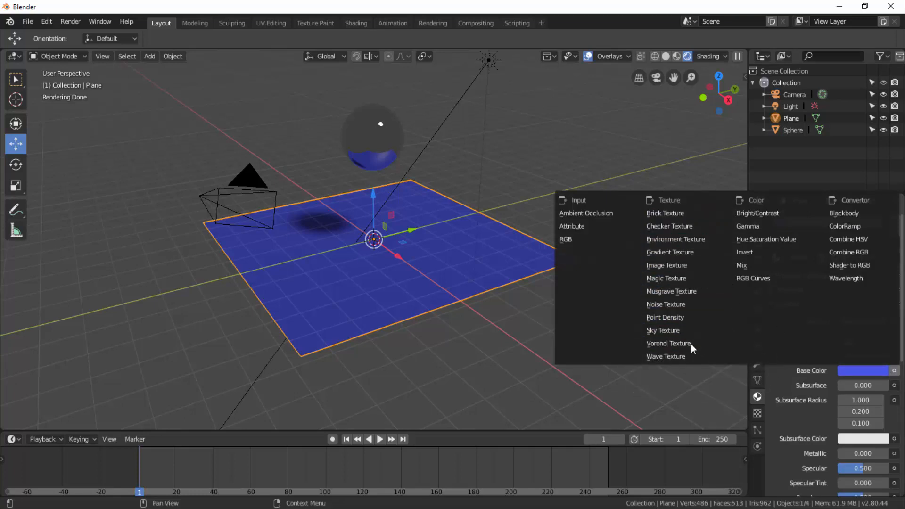
left_click(681, 213)
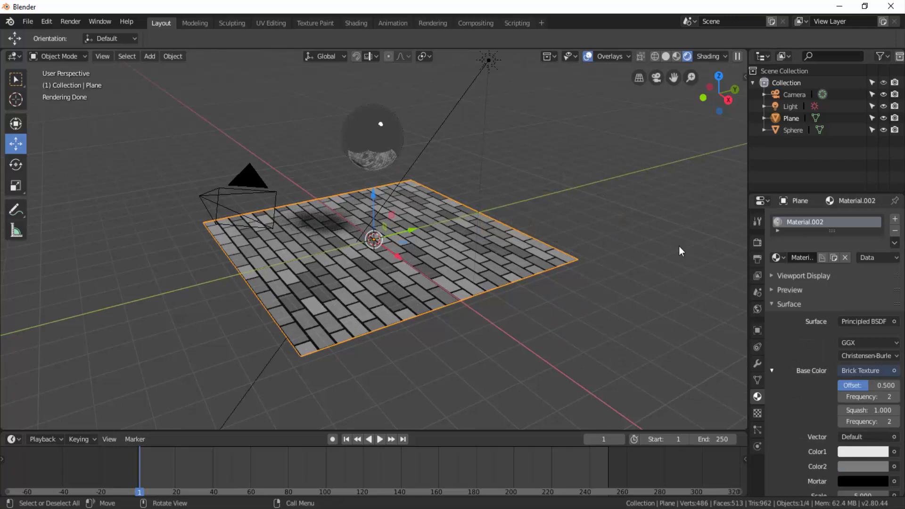
left_click(757, 242)
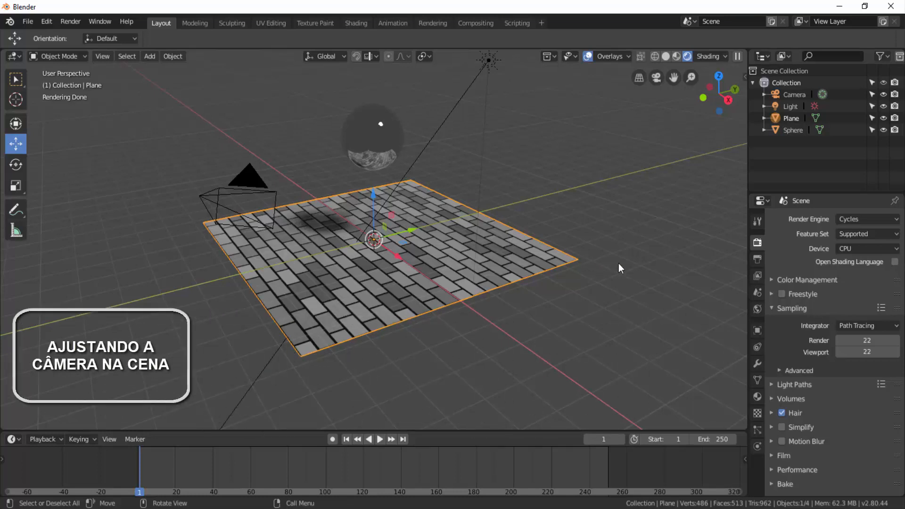
- Lock the camera to the view so that navigating the viewport moves the camera
key("n")
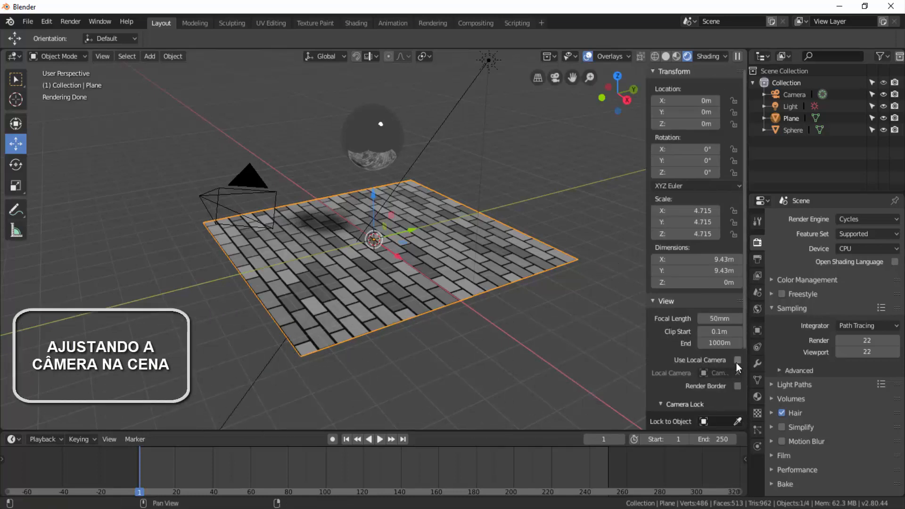
scroll(737, 368, "down", 1)
scroll(737, 363, "down", 2)
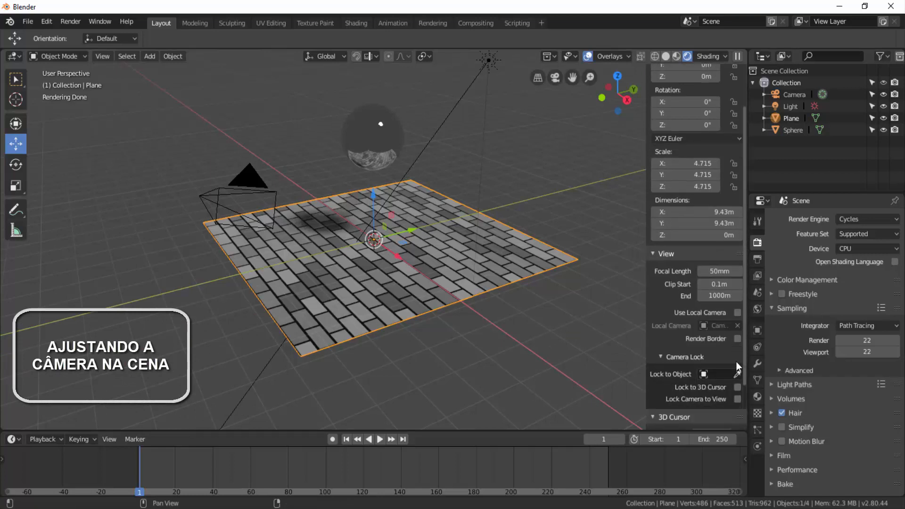
left_click(739, 376)
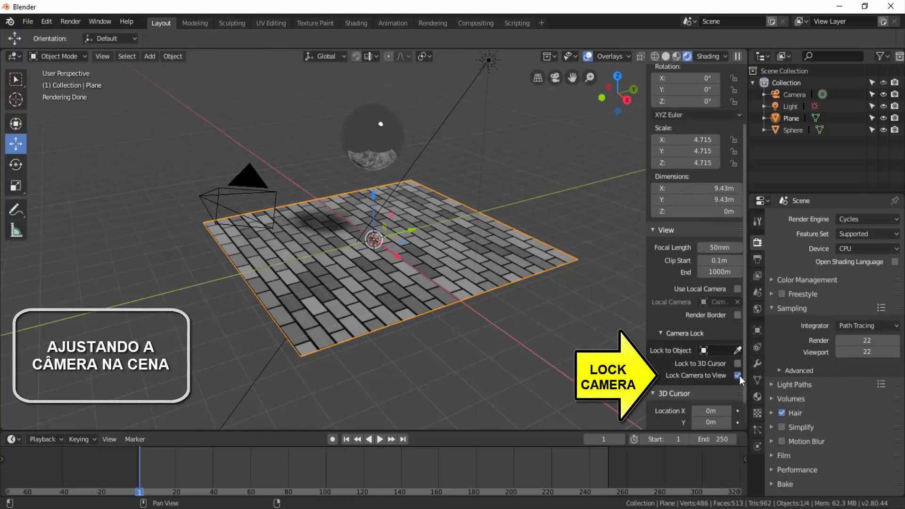
key("n")
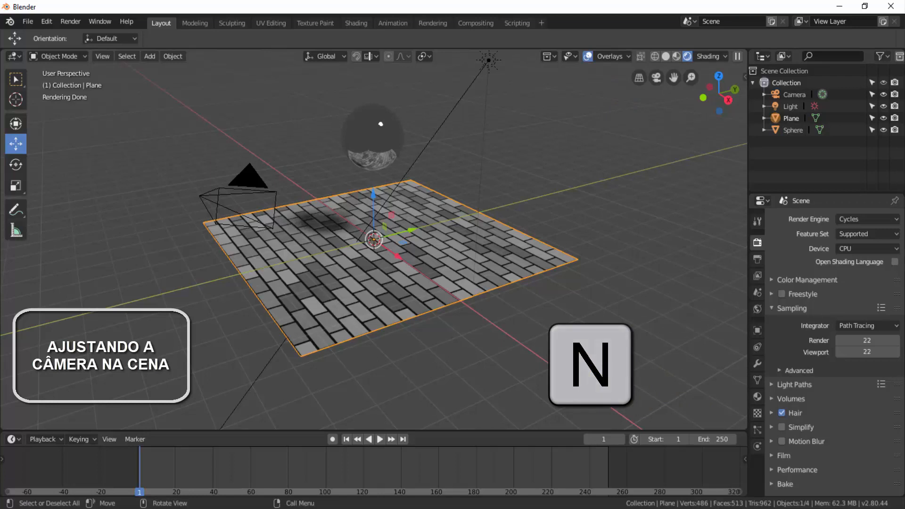
- Look through the camera and reframe it from farther back so the whole sphere fits inside the frame above the plane
left_click(655, 77)
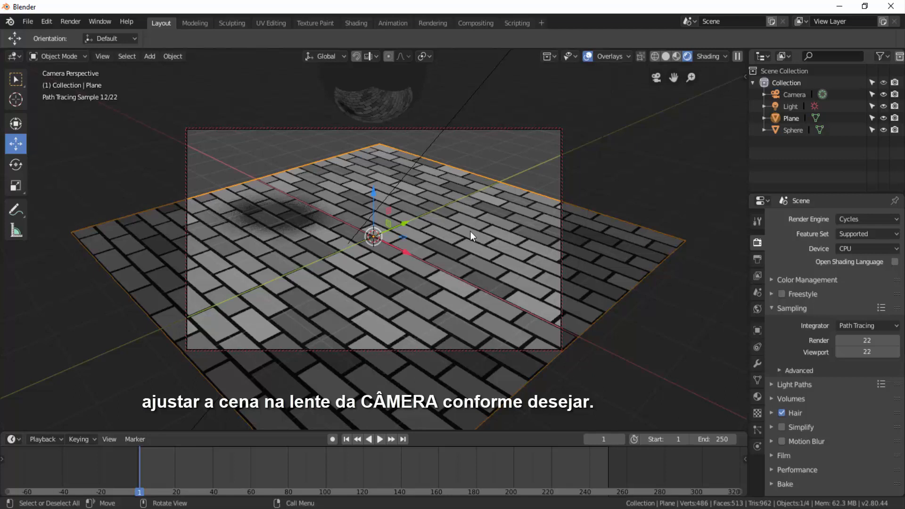
scroll(471, 231, "down", 3)
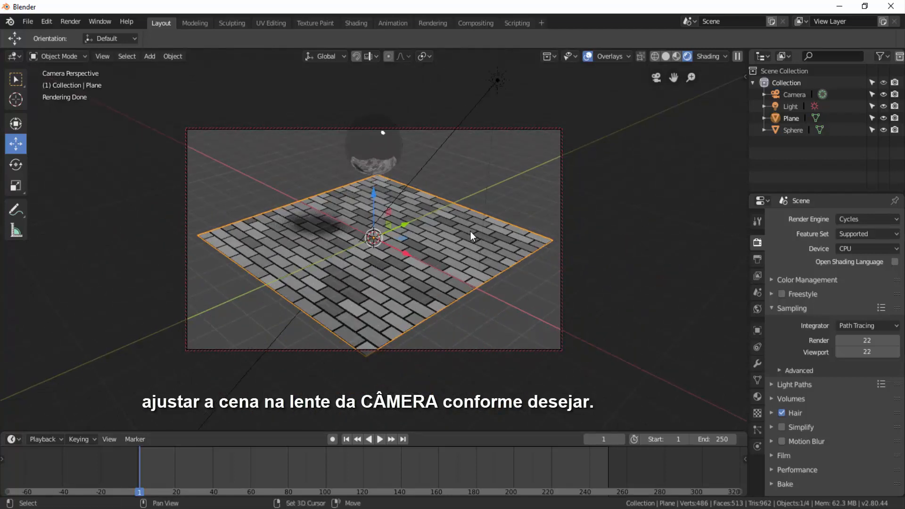
middle_click_drag(471, 233, 471, 264, "shift")
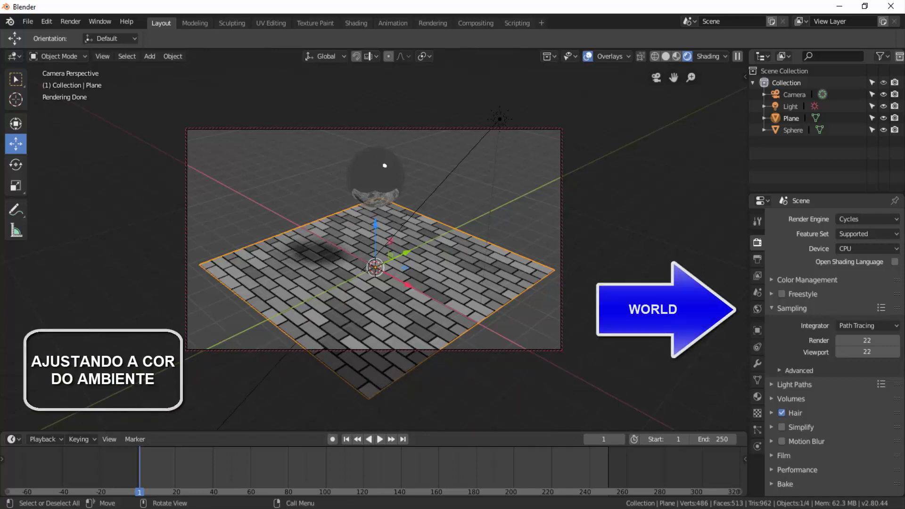
- Brighten the World background color to a lighter grey
left_click(757, 309)
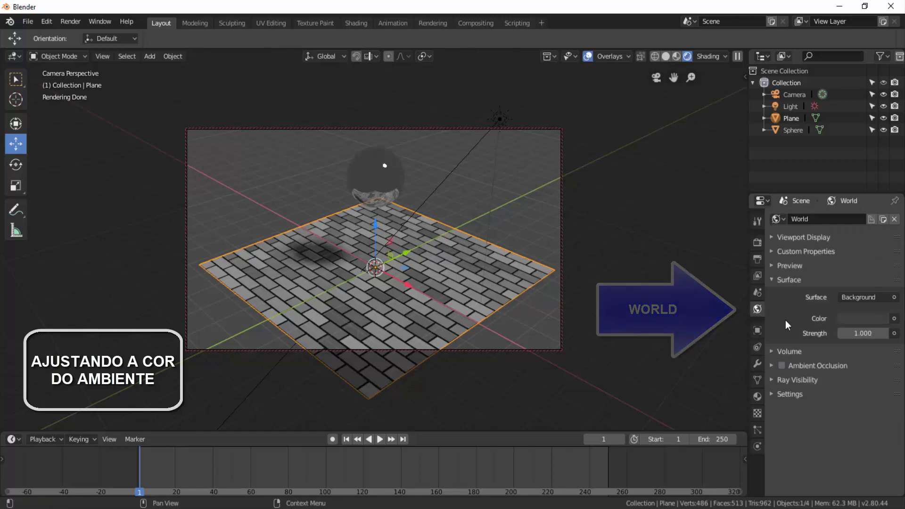
left_click(851, 318)
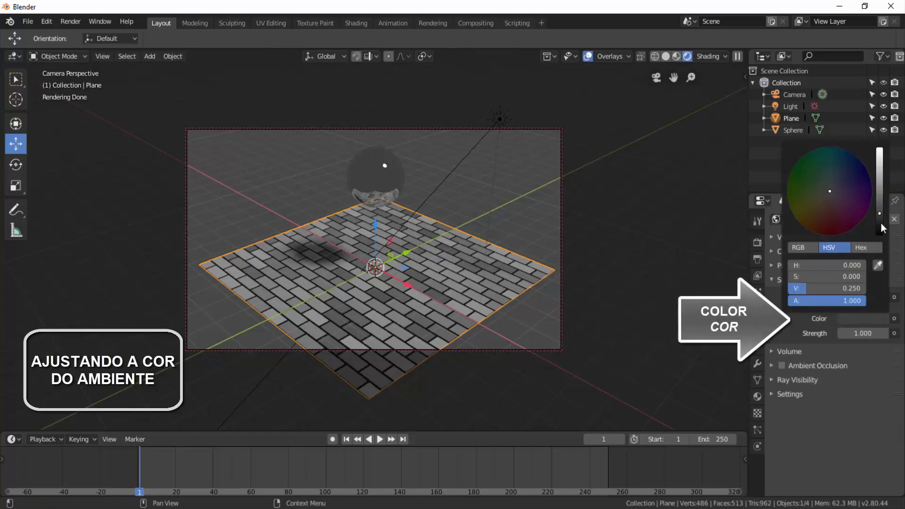
left_click_drag(880, 213, 880, 195)
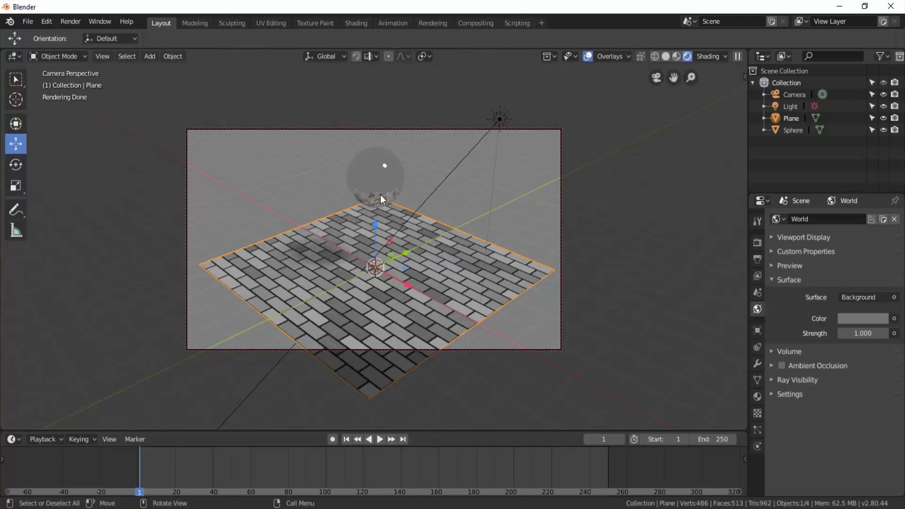
- Move the camera closer to the sphere, render the image with Cycles and close the render result
scroll(381, 195, "up", 3)
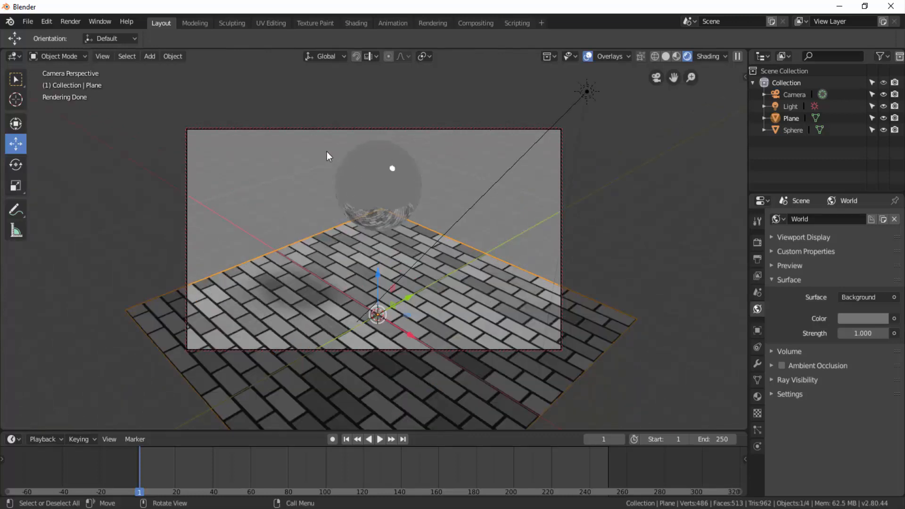
left_click(71, 22)
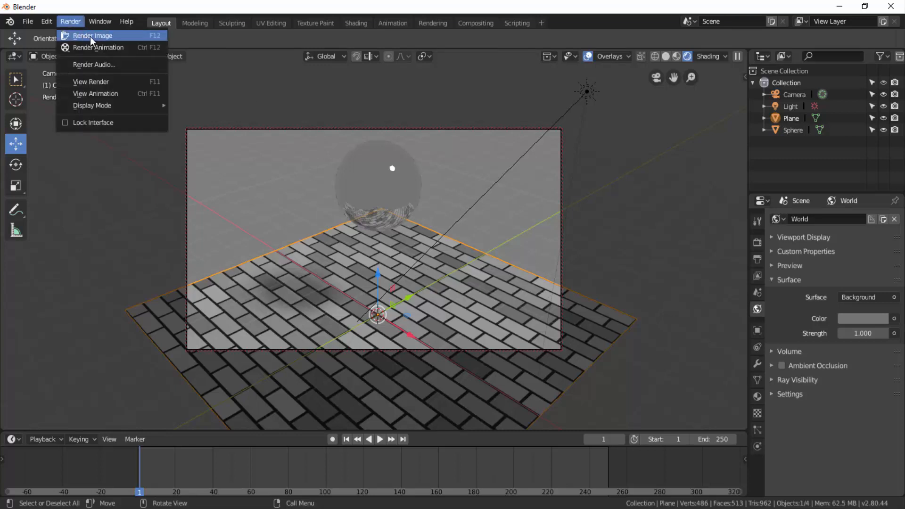
left_click(110, 35)
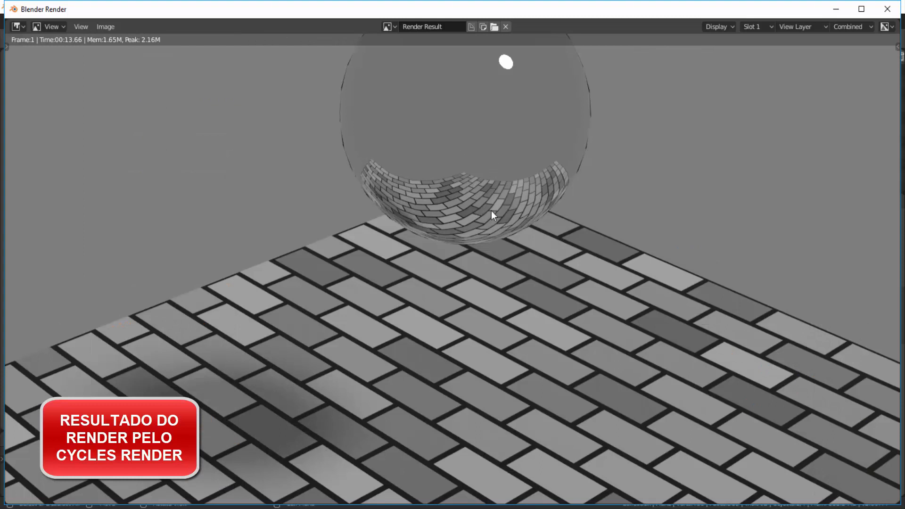
scroll(574, 196, "down", 2)
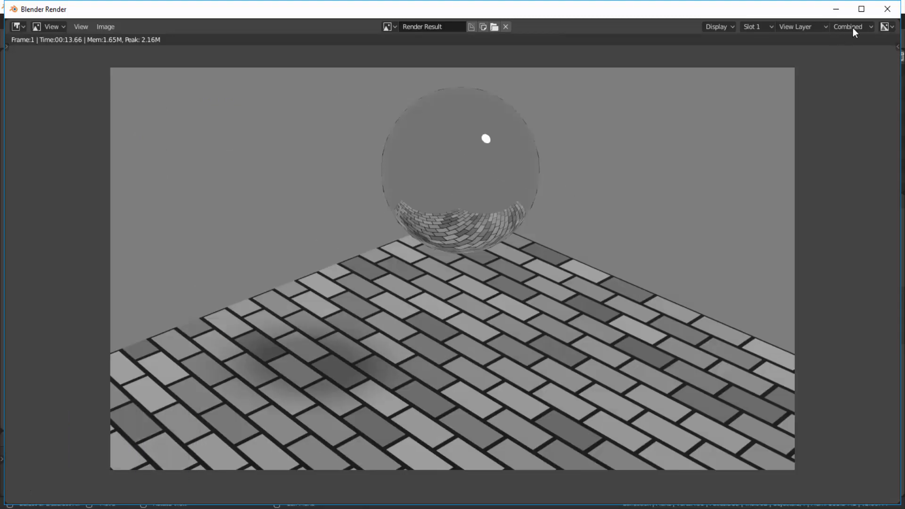
left_click(887, 12)
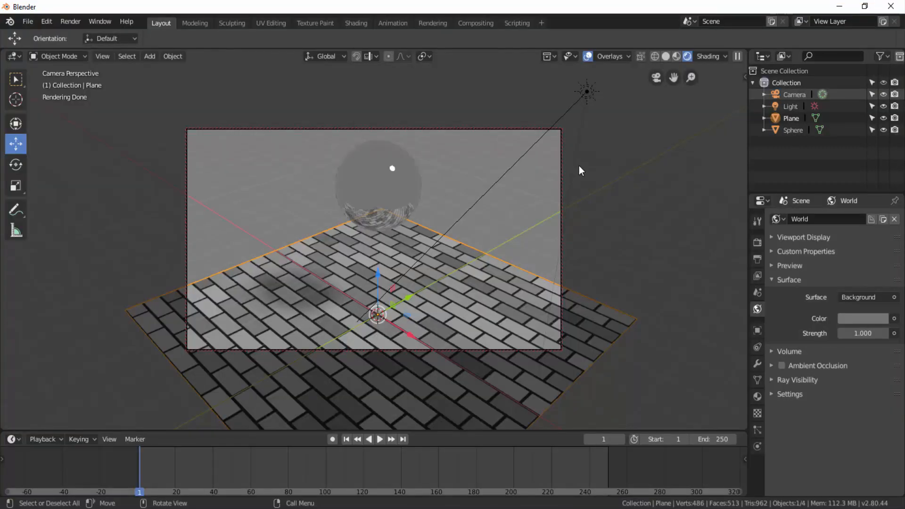
- Leave the camera view and switch the render engine to Eevee
left_click(658, 79)
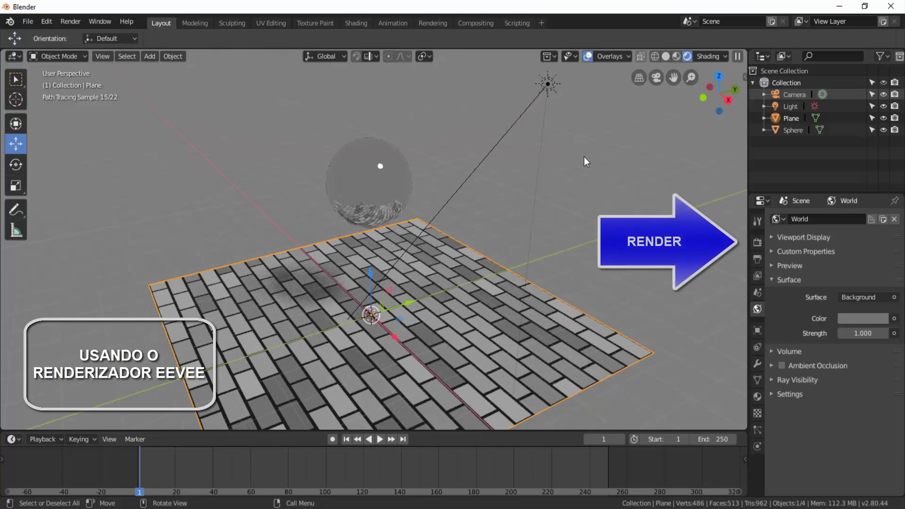
left_click(757, 244)
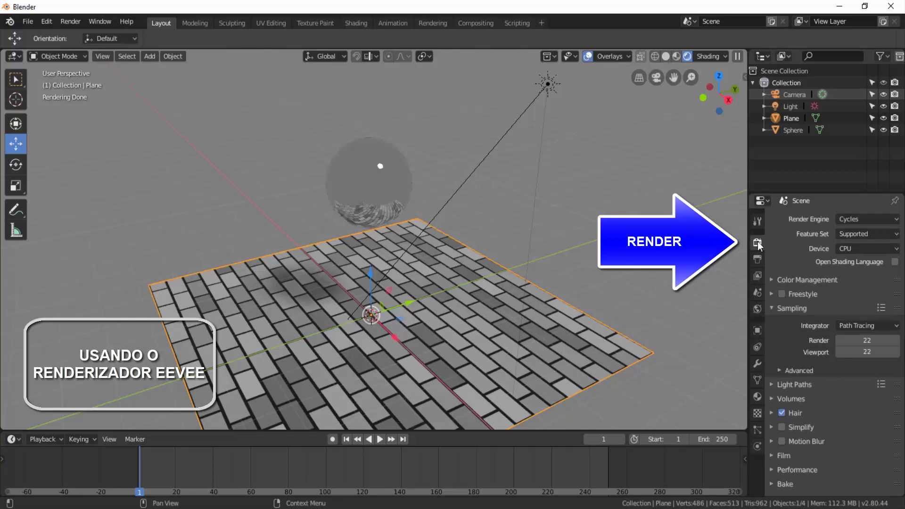
left_click(895, 222)
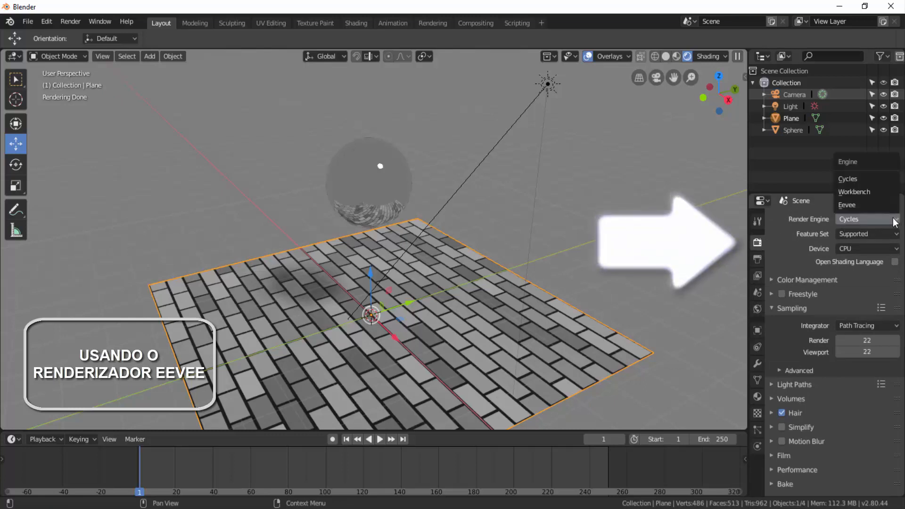
left_click(861, 204)
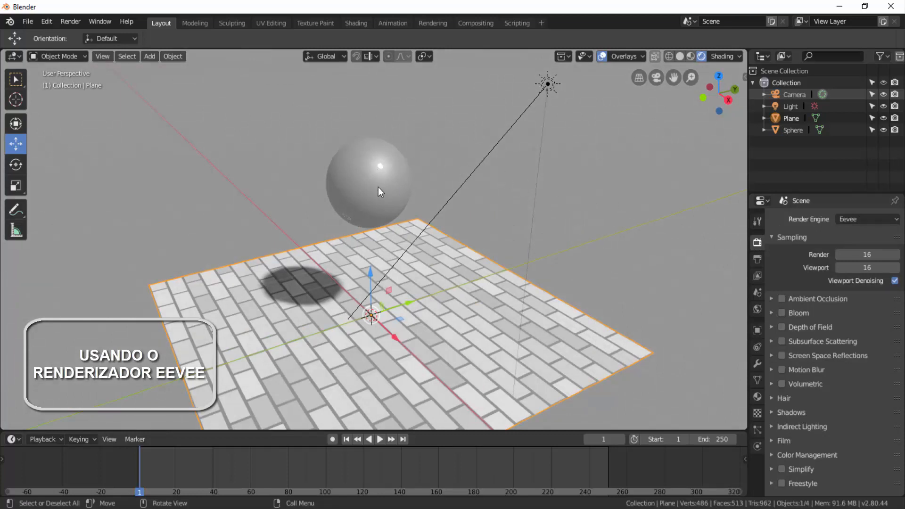
- Inspect the selected sphere's surface, then render the image with Eevee and close the render result
left_click(372, 175)
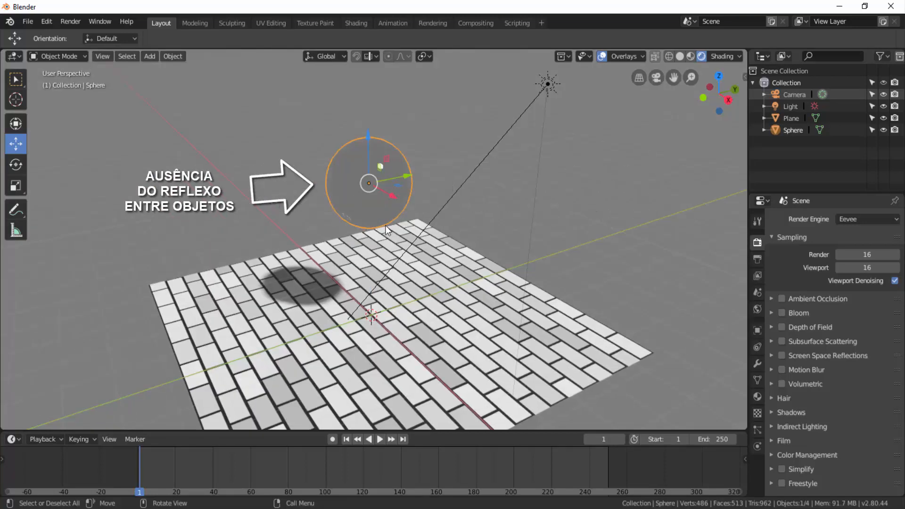
middle_click_drag(479, 230, 423, 239)
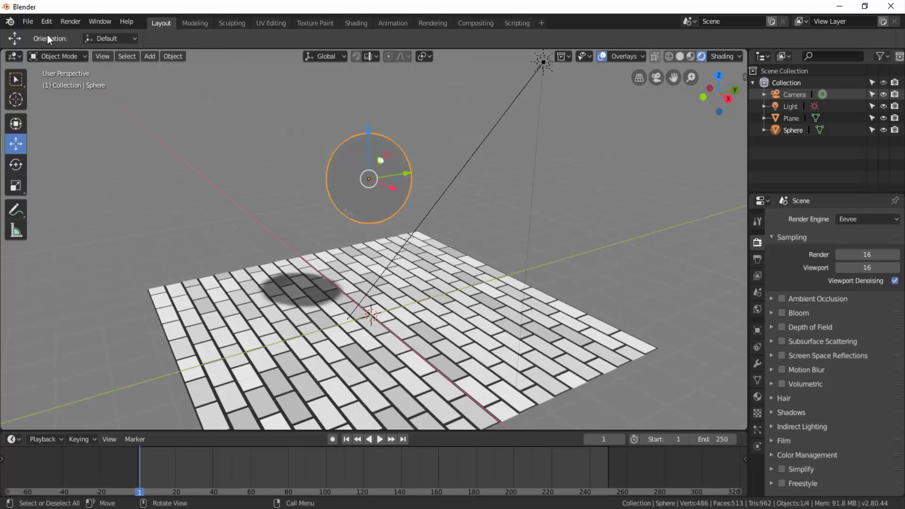
left_click(77, 21)
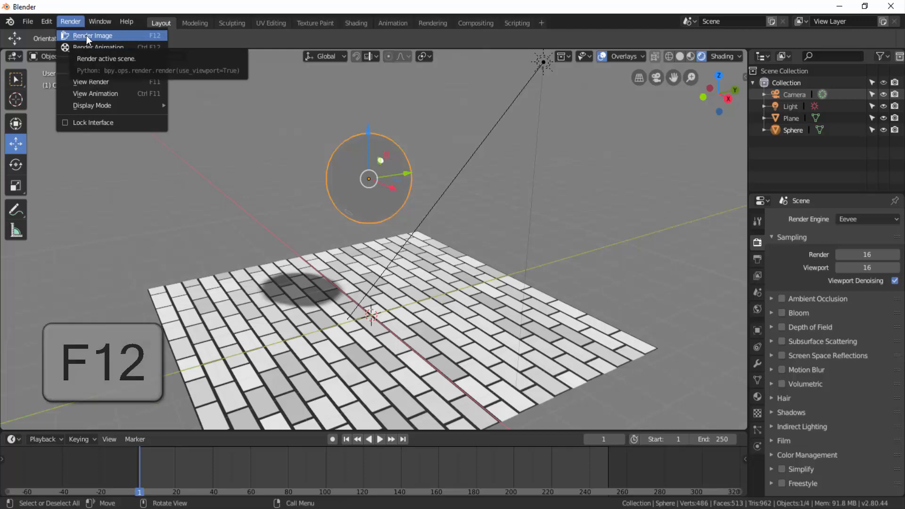
left_click(86, 36)
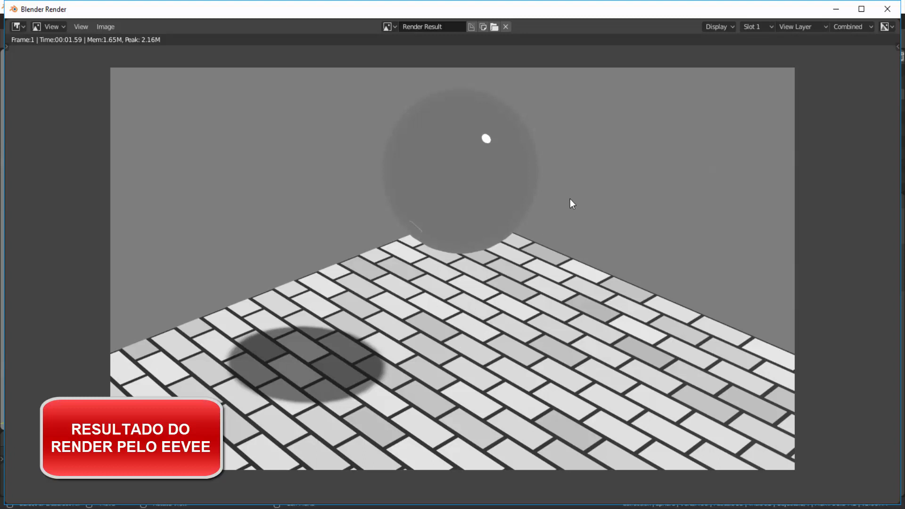
left_click(887, 9)
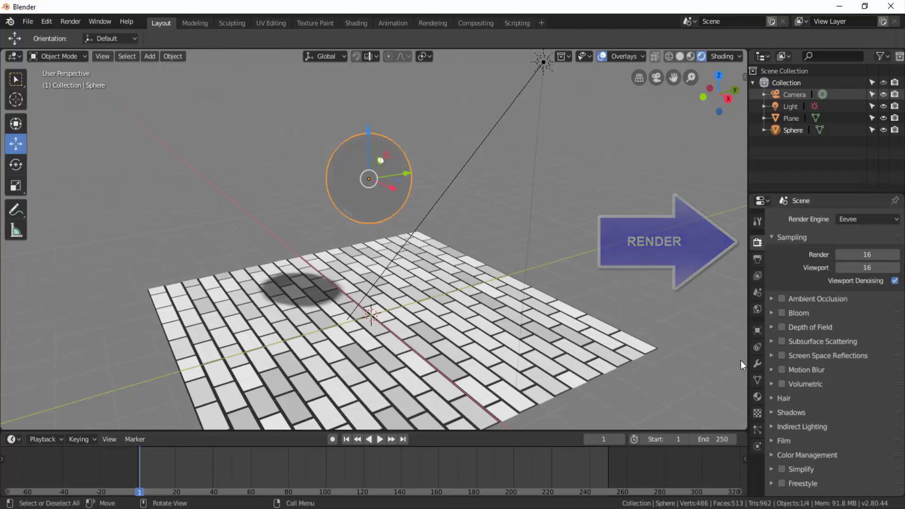
- Enable Screen Space Reflections for Eevee and render the image again to check the sphere's reflection of the plane
left_click(783, 355)
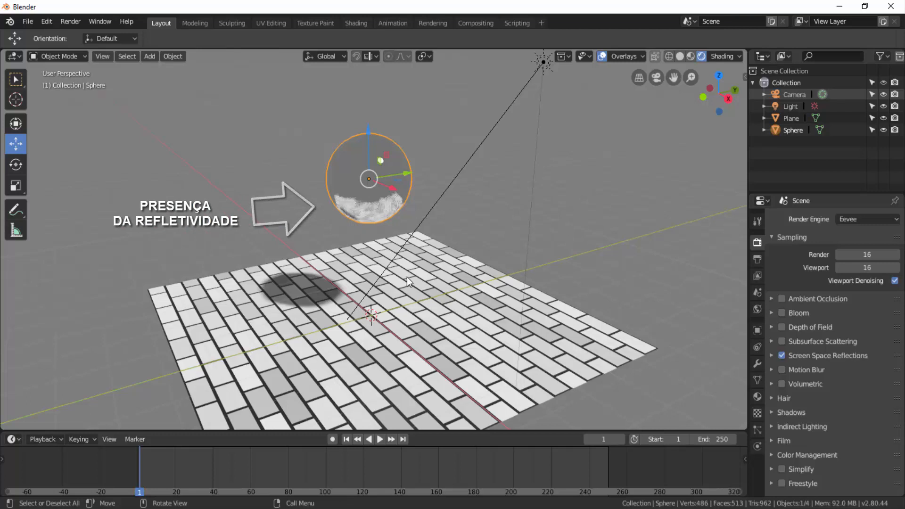
left_click(772, 356)
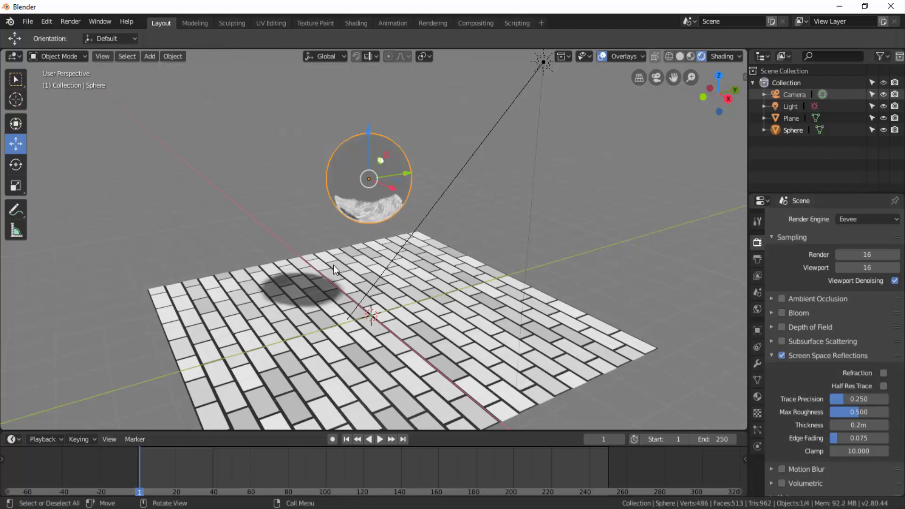
left_click(70, 21)
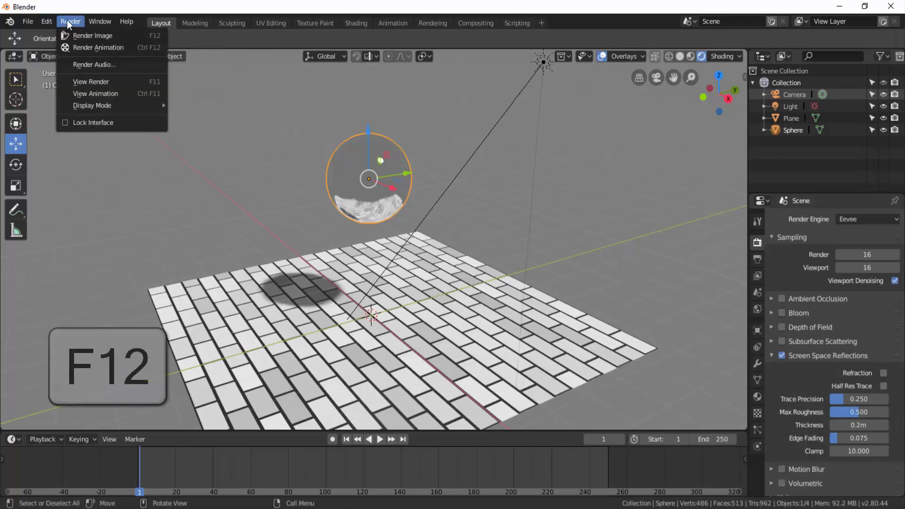
left_click(83, 35)
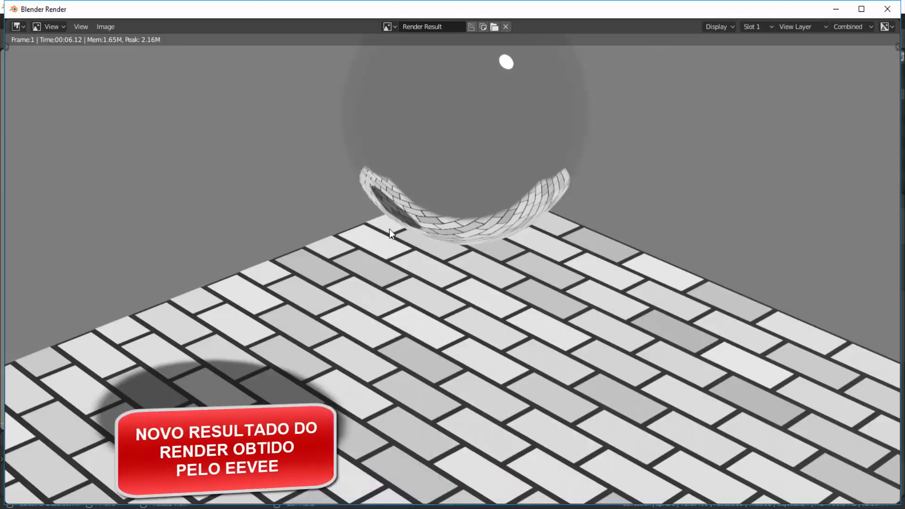
scroll(458, 307, "down", 2)
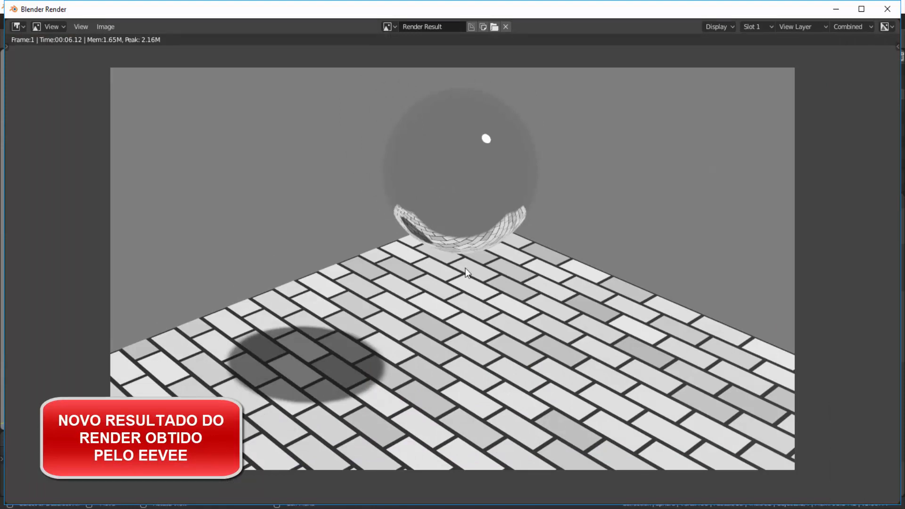
key("Escape")
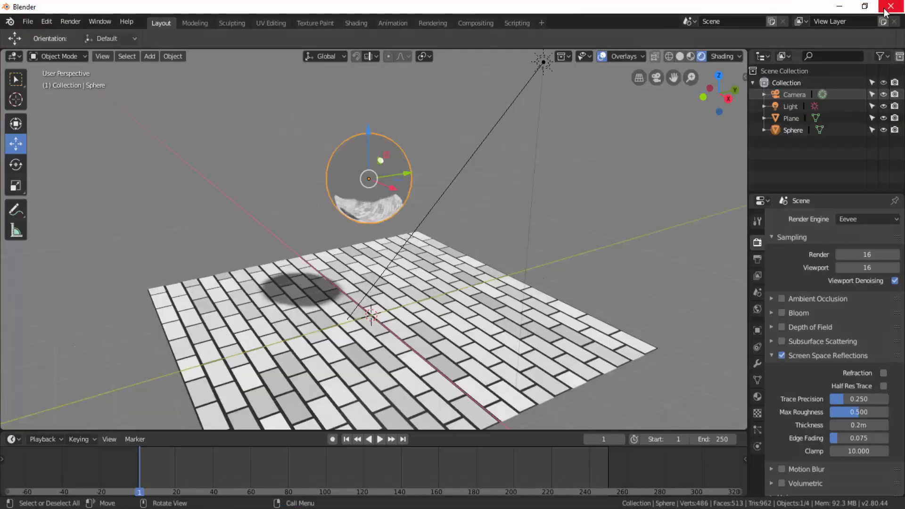